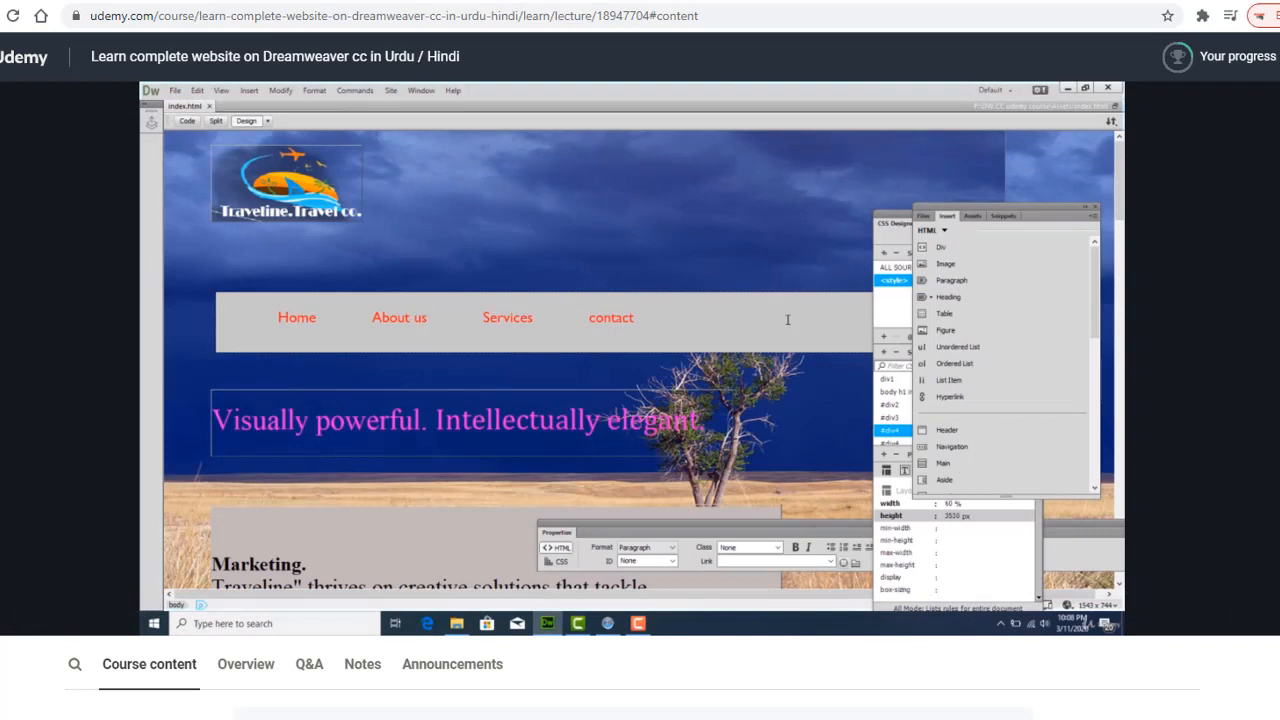
Raise the Windows speaker volume and switch the Udemy lecture video to full screen.
{"action": "left_click", "coordinate": [1250, 719]}
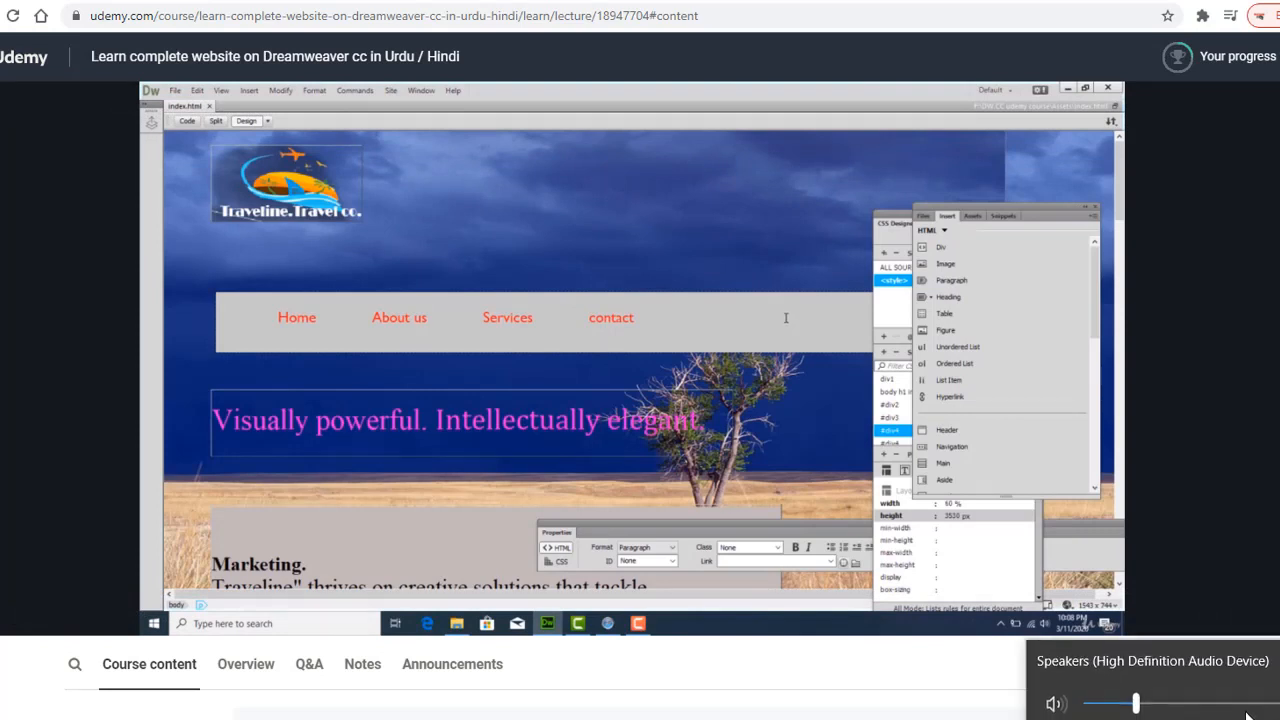
{"action": "left_click", "coordinate": [1237, 703]}
{"action": "left_click", "coordinate": [1200, 703]}
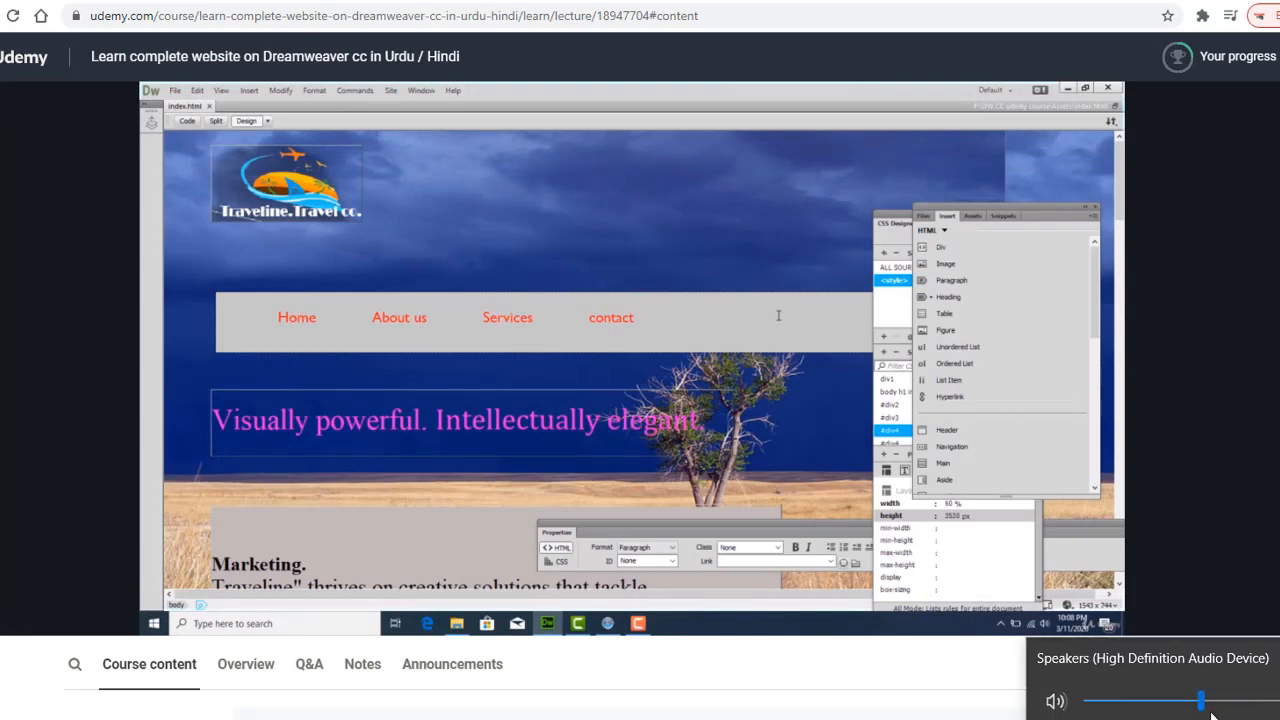
{"action": "left_click", "coordinate": [1215, 719]}
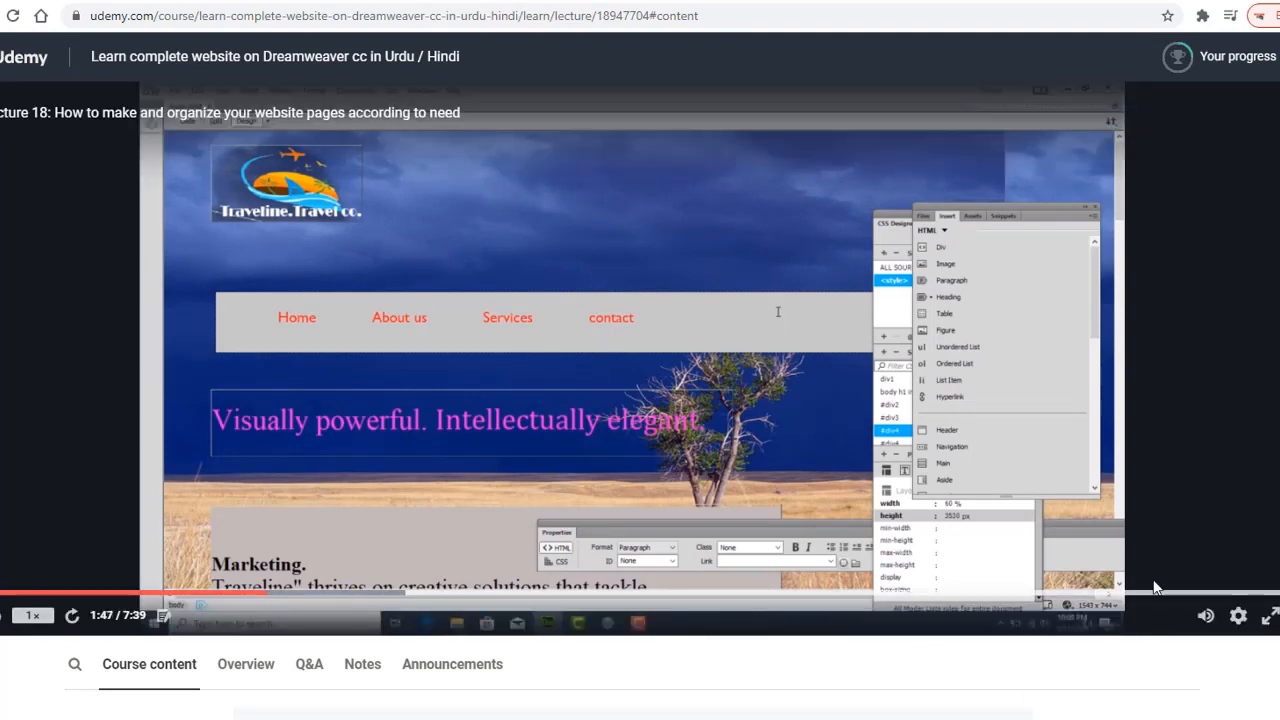
{"action": "left_click", "coordinate": [1270, 621]}
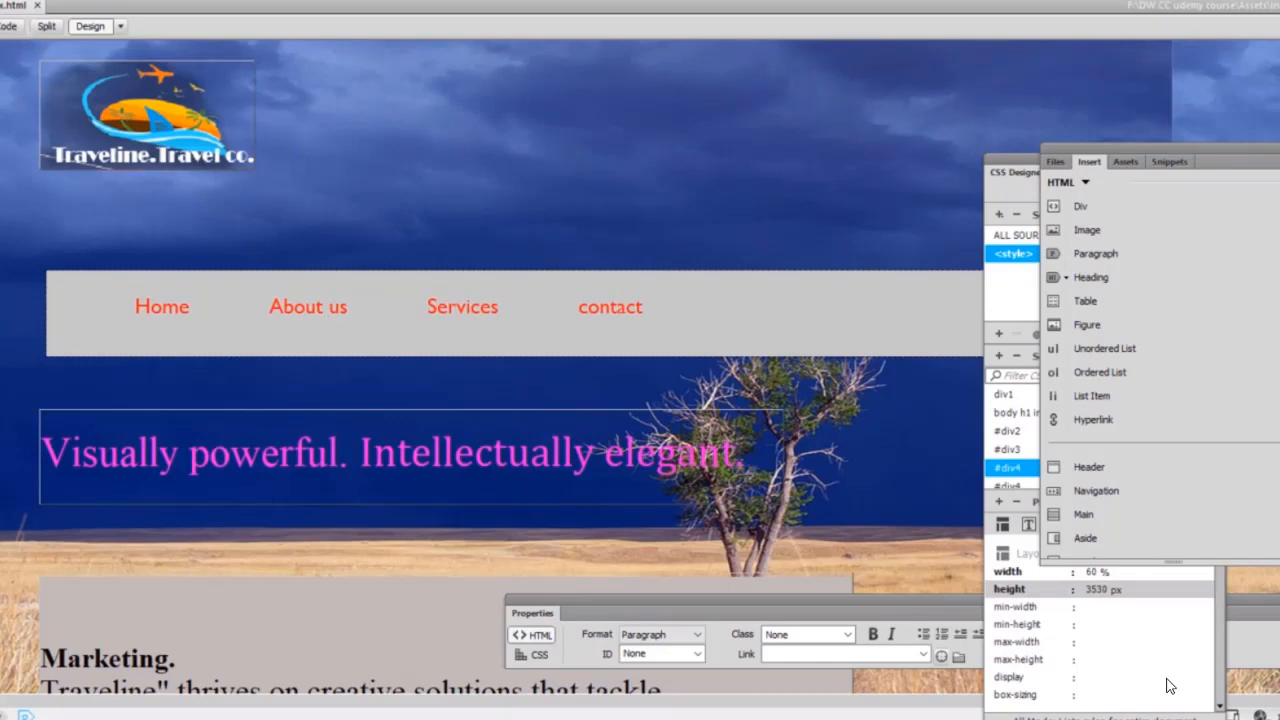
Save the home page as index.html, overwriting the existing index file in Assets.
{"action": "left_click", "coordinate": [3, 0]}
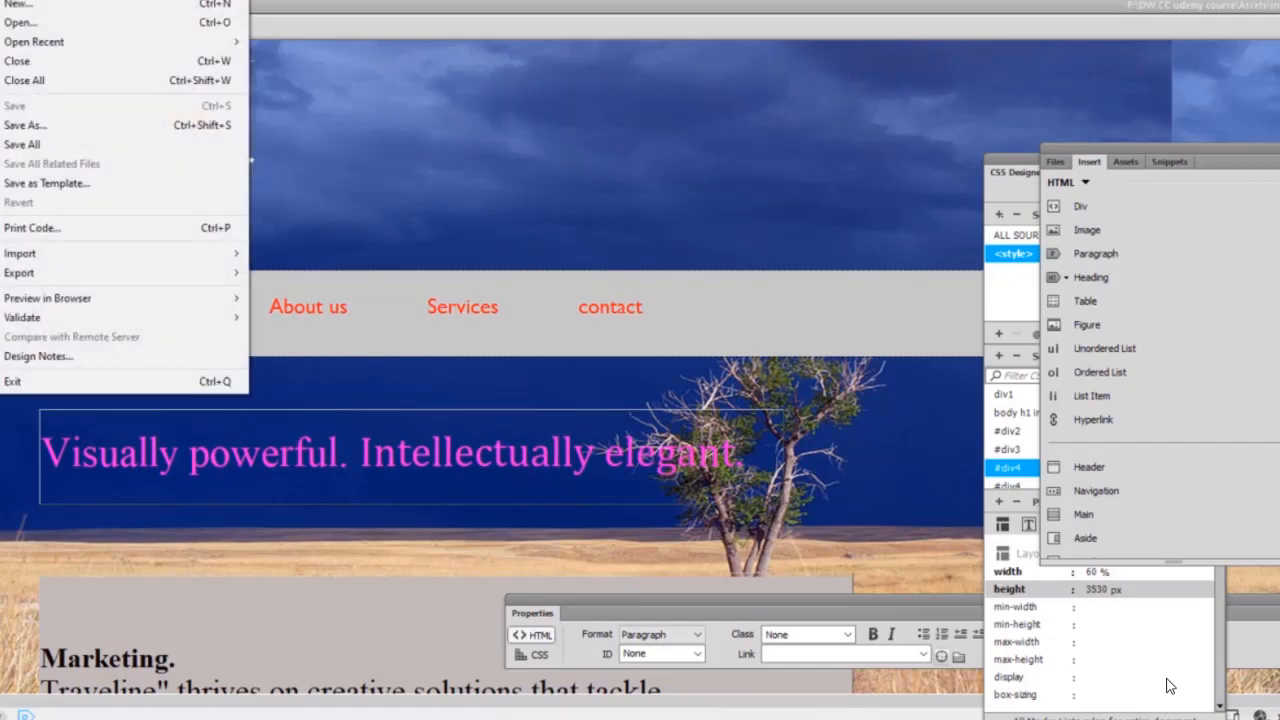
{"action": "left_click", "coordinate": [91, 126]}
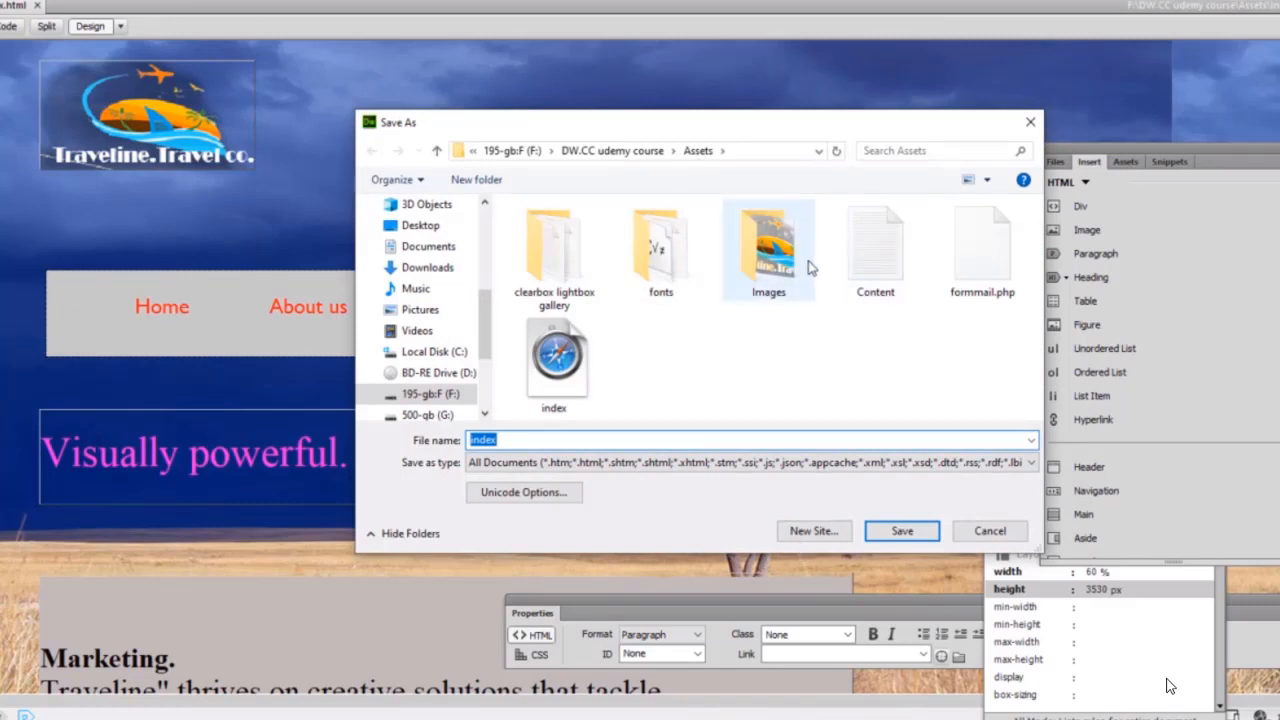
{"action": "left_click", "coordinate": [515, 440]}
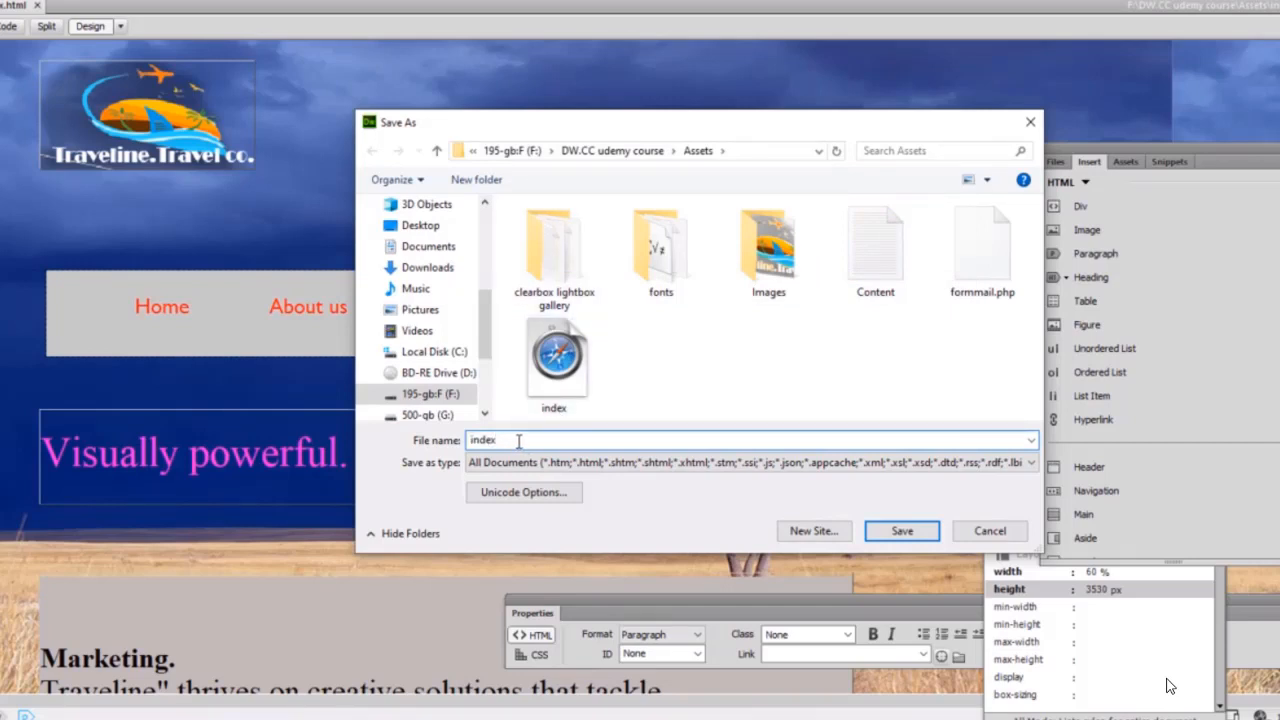
{"action": "type", "text": ".h"}
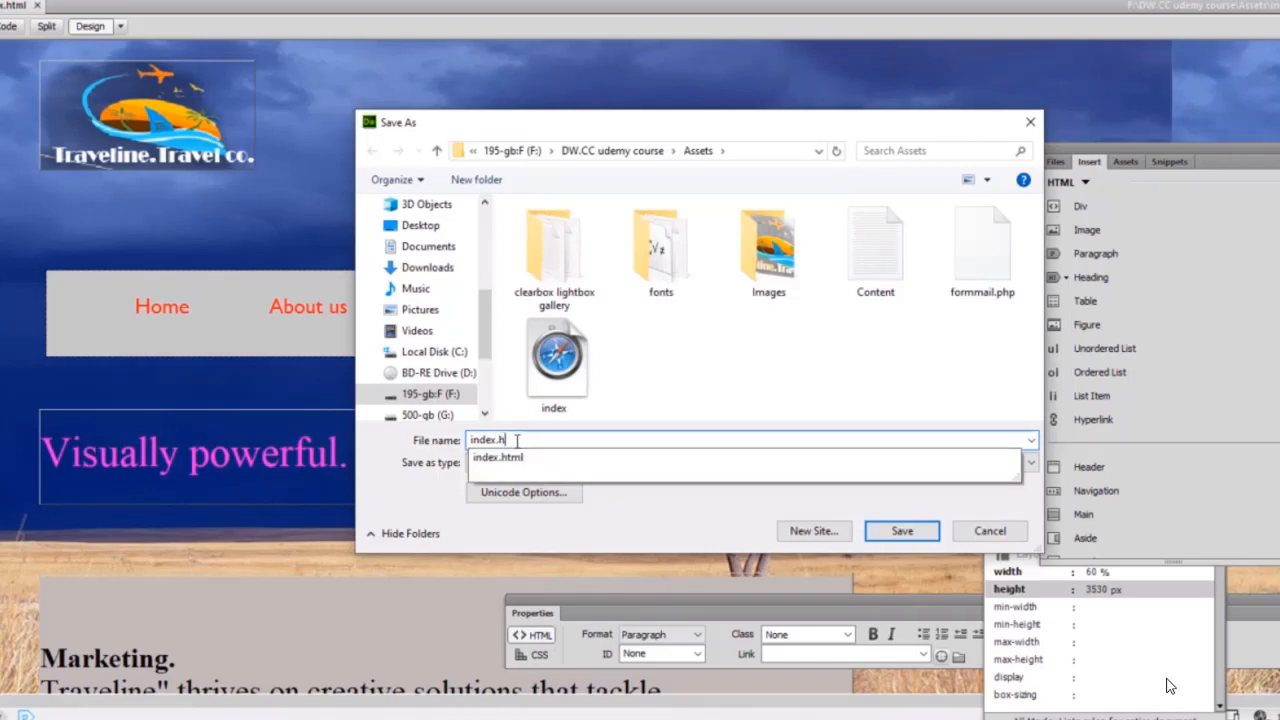
{"action": "type", "text": "tml"}
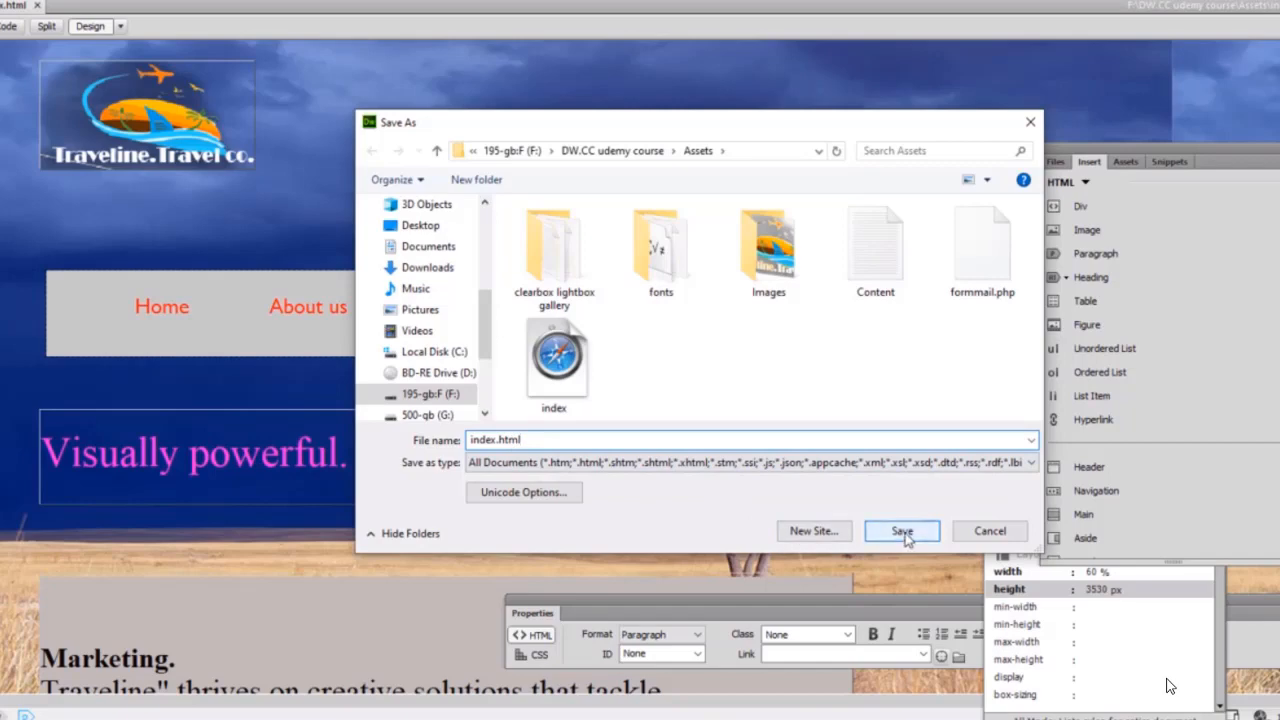
{"action": "left_click", "coordinate": [906, 535]}
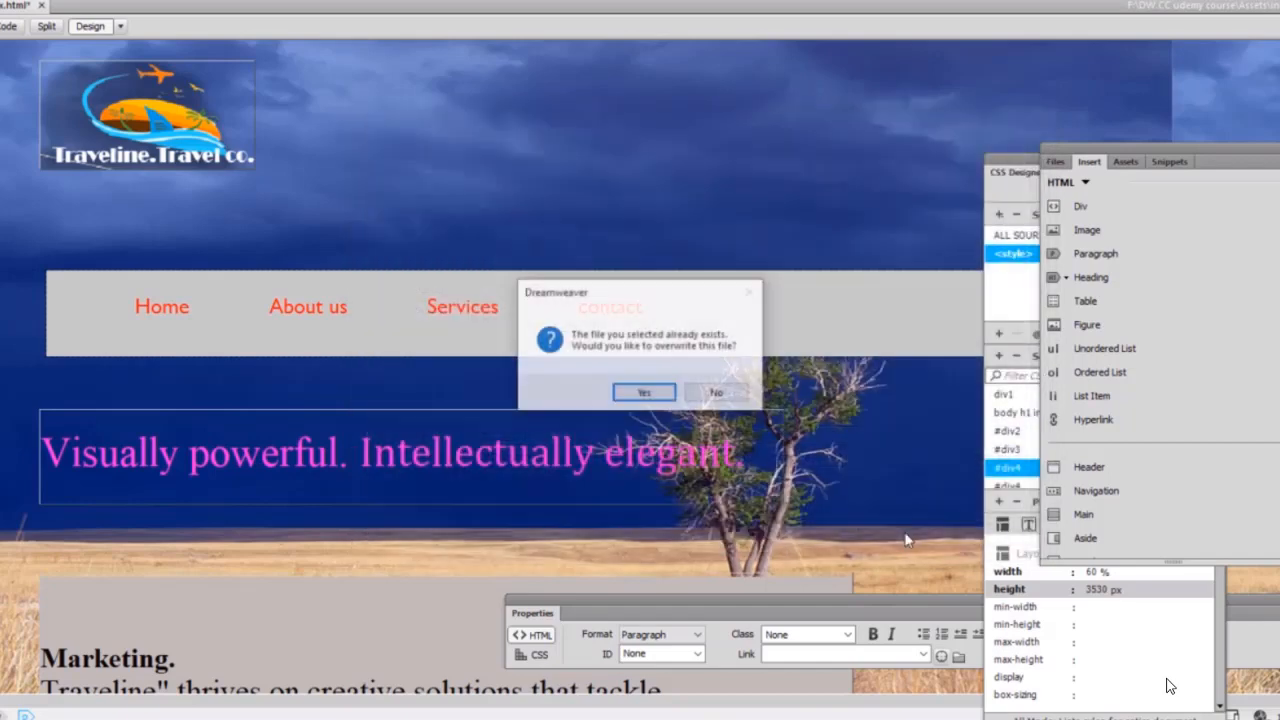
{"action": "left_click", "coordinate": [644, 395]}
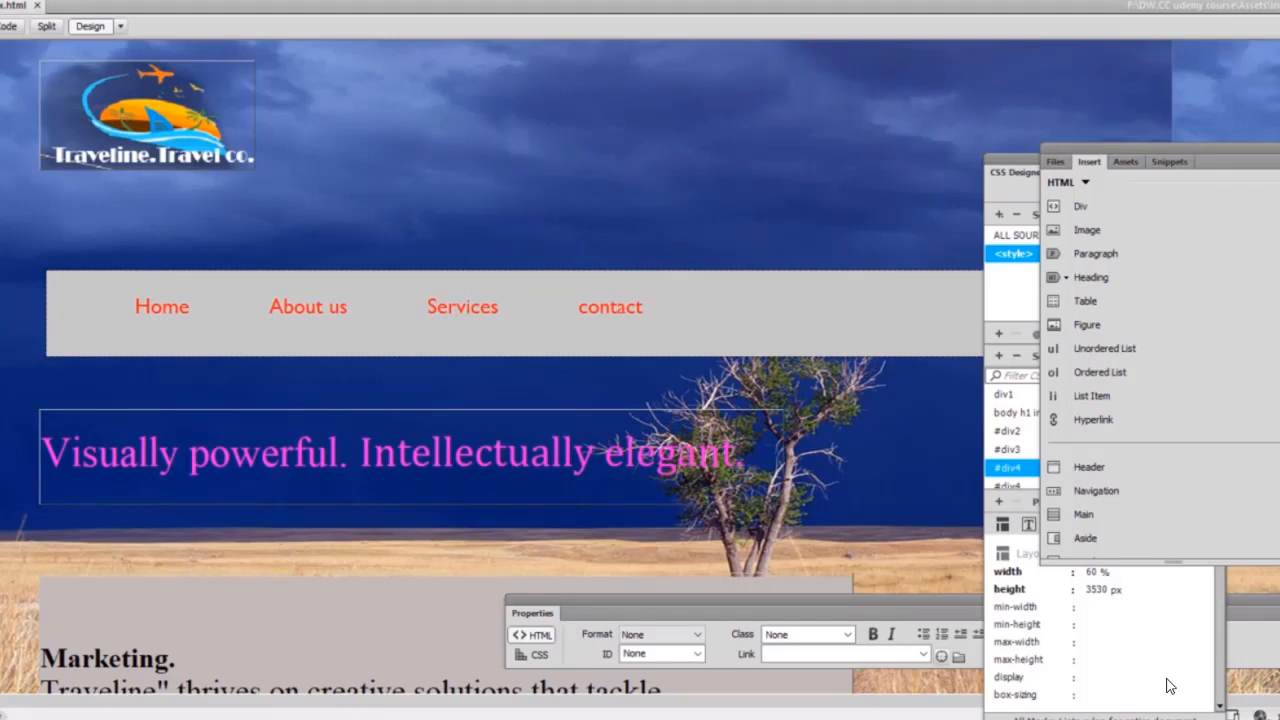
Save a copy of the page named aboutus with HTML Documents as the file type.
{"action": "key", "text": "alt+f"}
{"action": "left_click", "coordinate": [76, 127]}
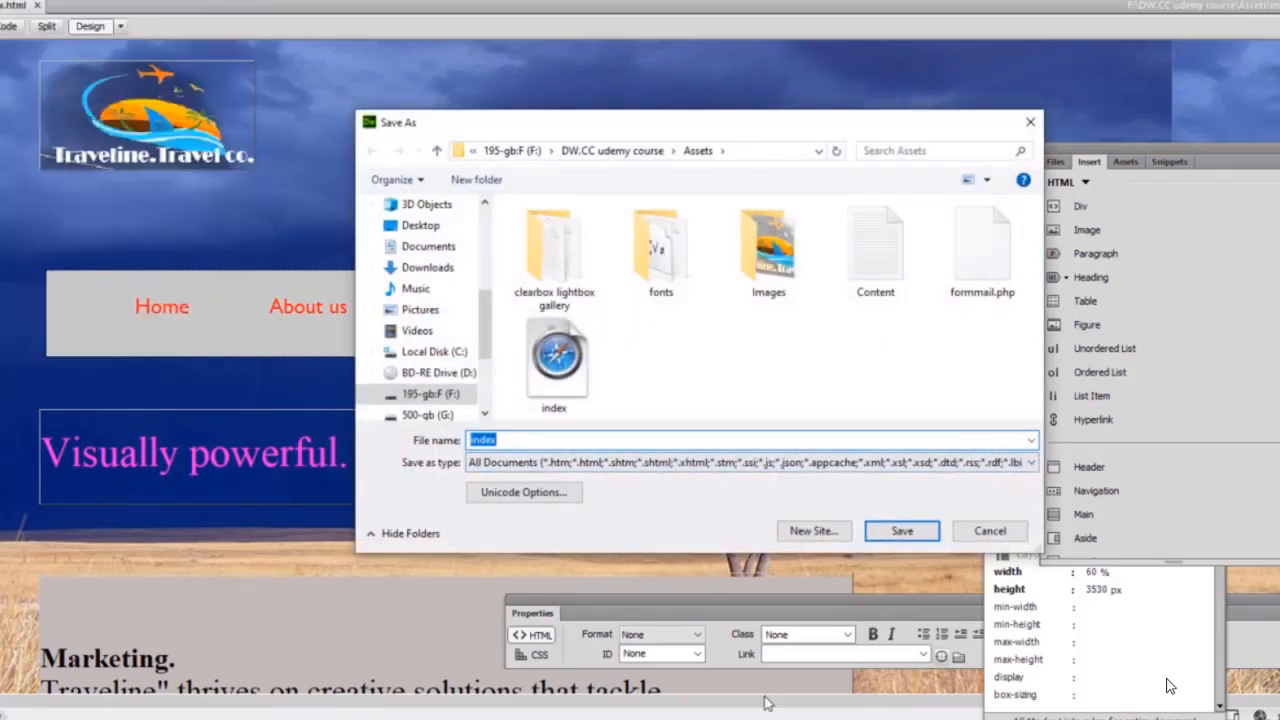
{"action": "left_click", "coordinate": [519, 438]}
{"action": "key", "text": "BackSpace"}
{"action": "key", "text": "BackSpace"}
{"action": "key", "text": "BackSpace"}
{"action": "key", "text": "BackSpace"}
{"action": "key", "text": "BackSpace"}
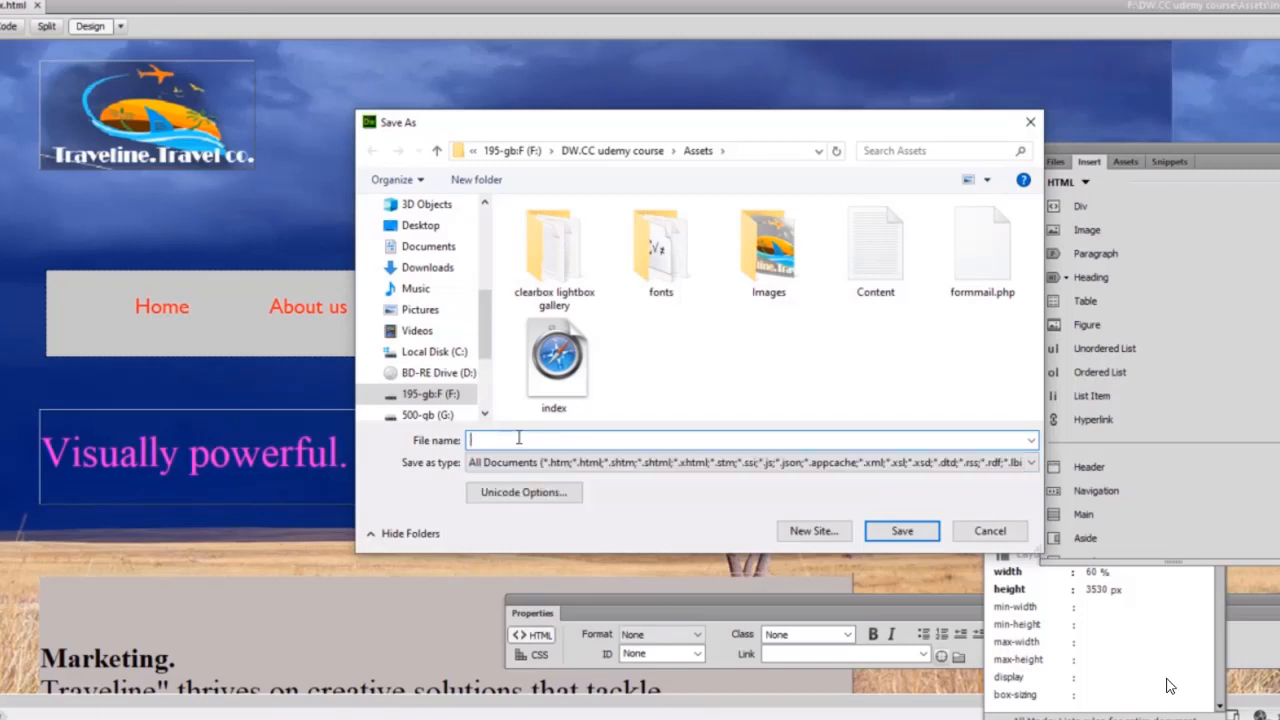
{"action": "type", "text": "a"}
{"action": "type", "text": "boutus"}
{"action": "left_click", "coordinate": [1035, 466]}
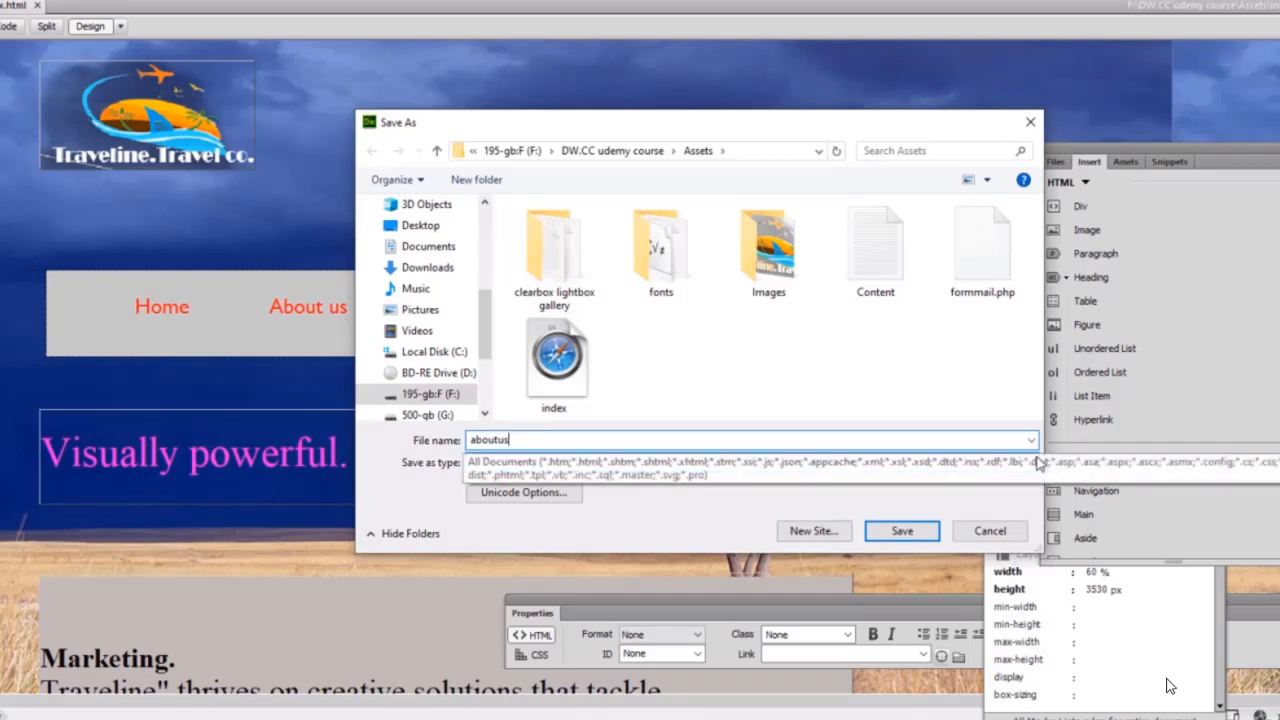
{"action": "left_click", "coordinate": [1034, 467]}
{"action": "left_click", "coordinate": [1033, 468]}
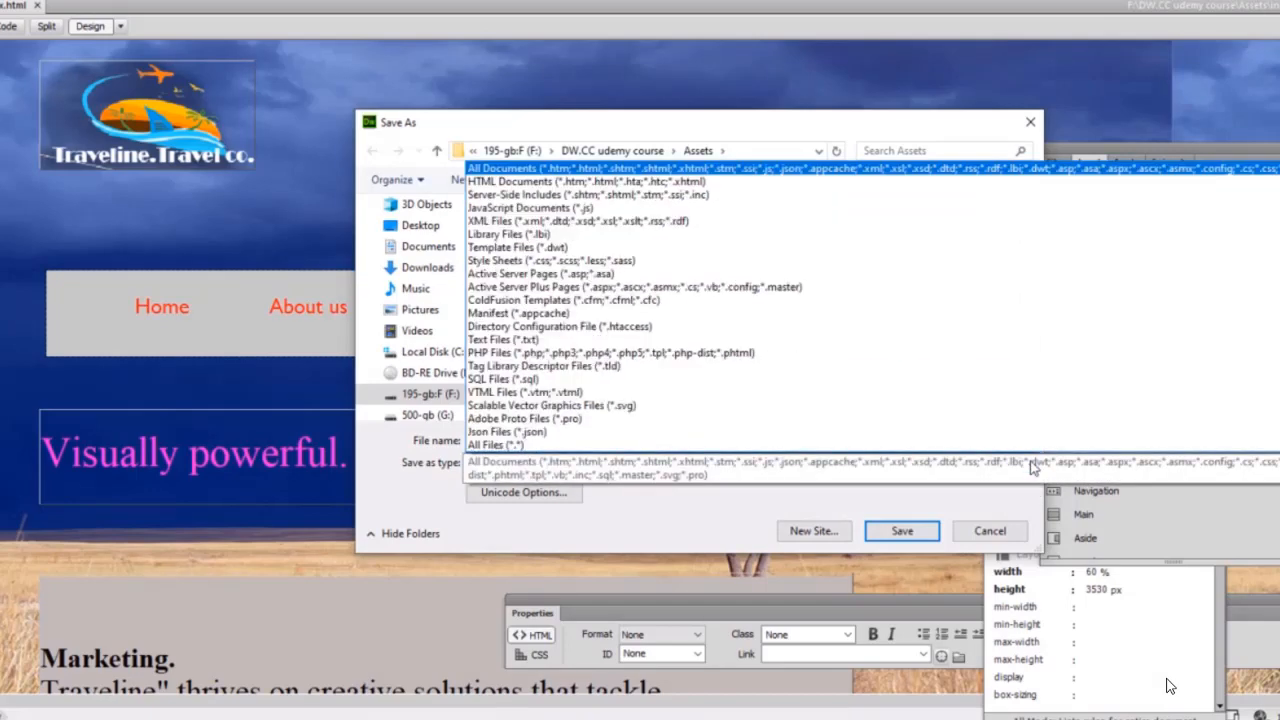
{"action": "left_click", "coordinate": [918, 184]}
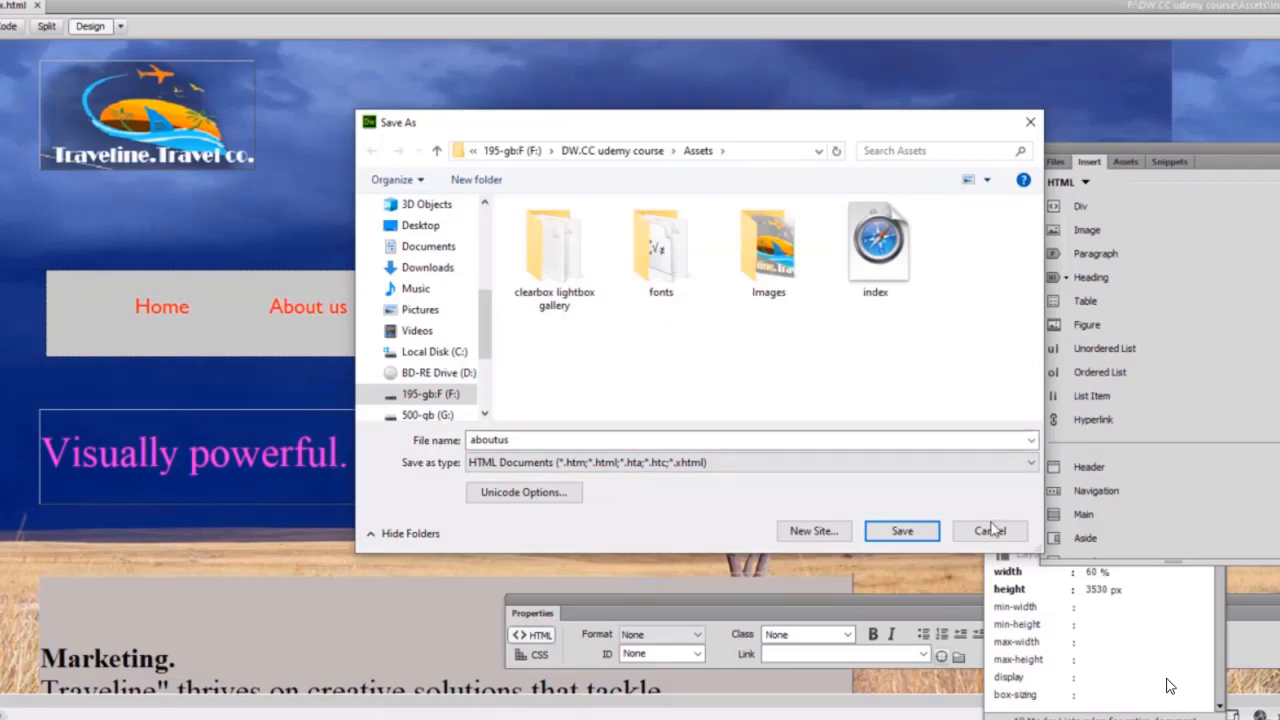
{"action": "left_click", "coordinate": [902, 535]}
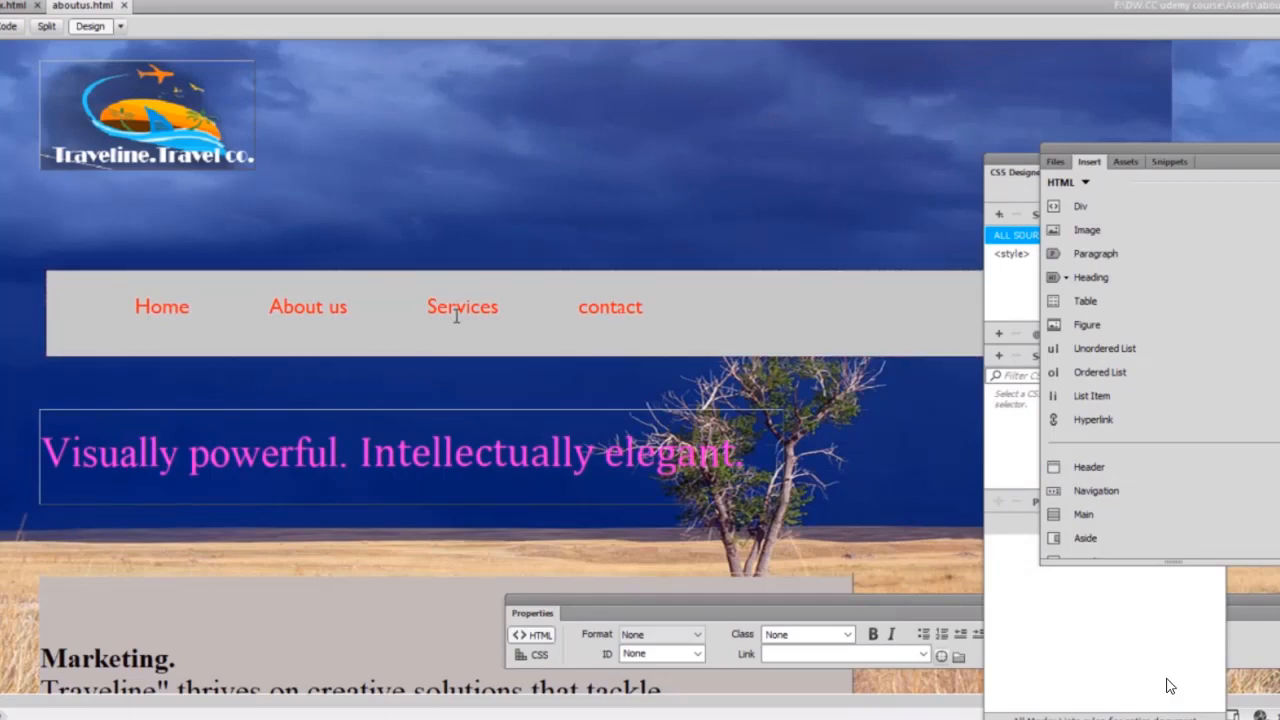
Save another copy as services.html with HTML Documents as the file type.
{"action": "left_click", "coordinate": [3, 1]}
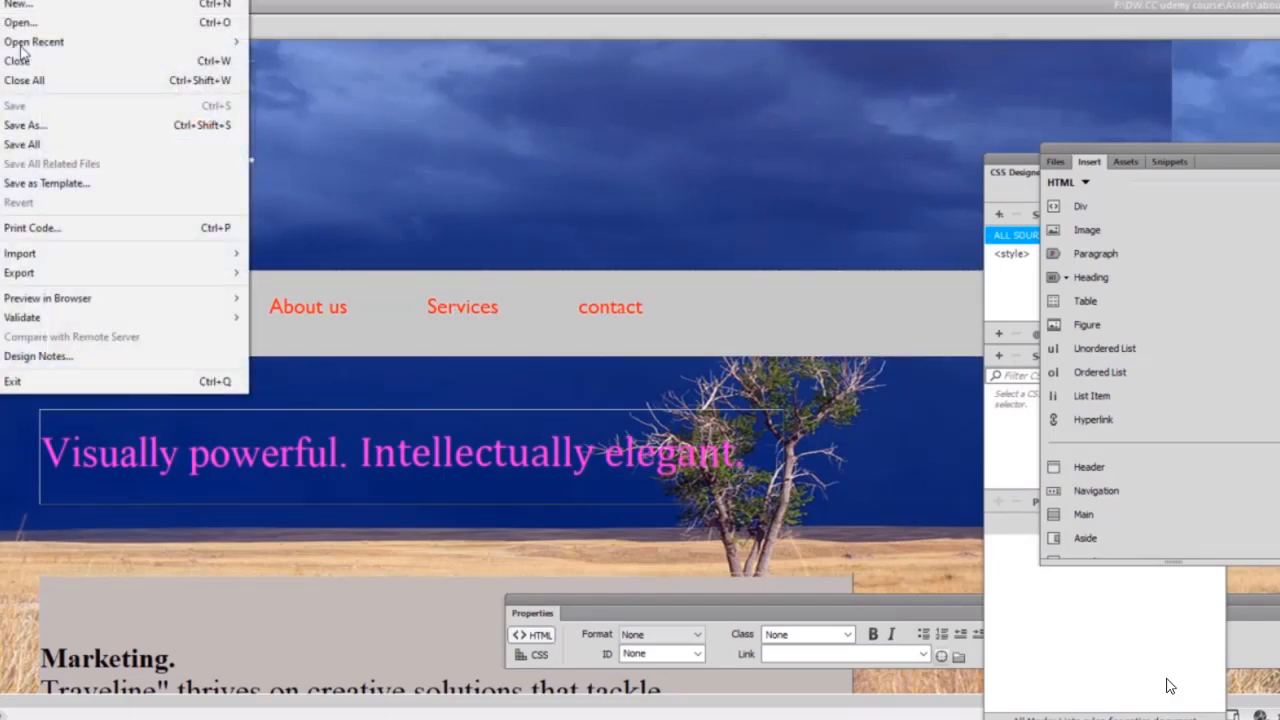
{"action": "left_click", "coordinate": [80, 126]}
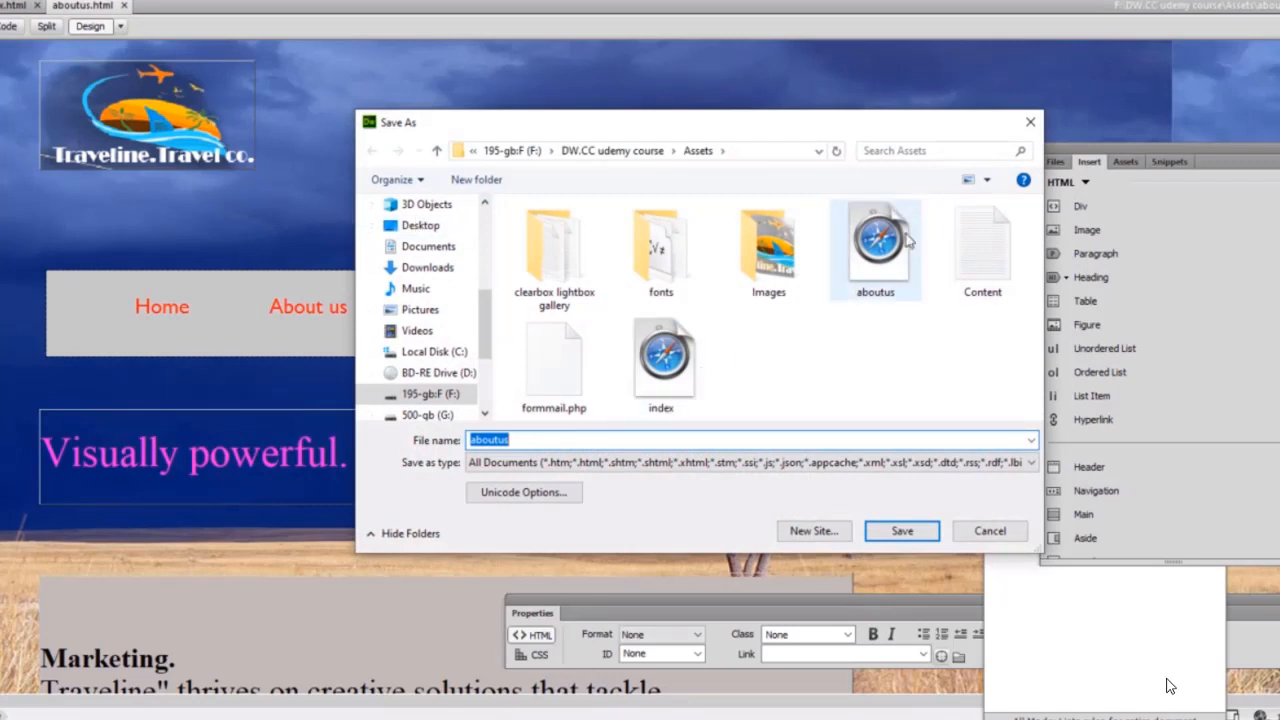
{"action": "left_click", "coordinate": [547, 441]}
{"action": "key", "text": "BackSpace"}
{"action": "key", "text": "BackSpace"}
{"action": "key", "text": "BackSpace"}
{"action": "key", "text": "BackSpace"}
{"action": "key", "text": "BackSpace"}
{"action": "key", "text": "BackSpace"}
{"action": "key", "text": "BackSpace"}
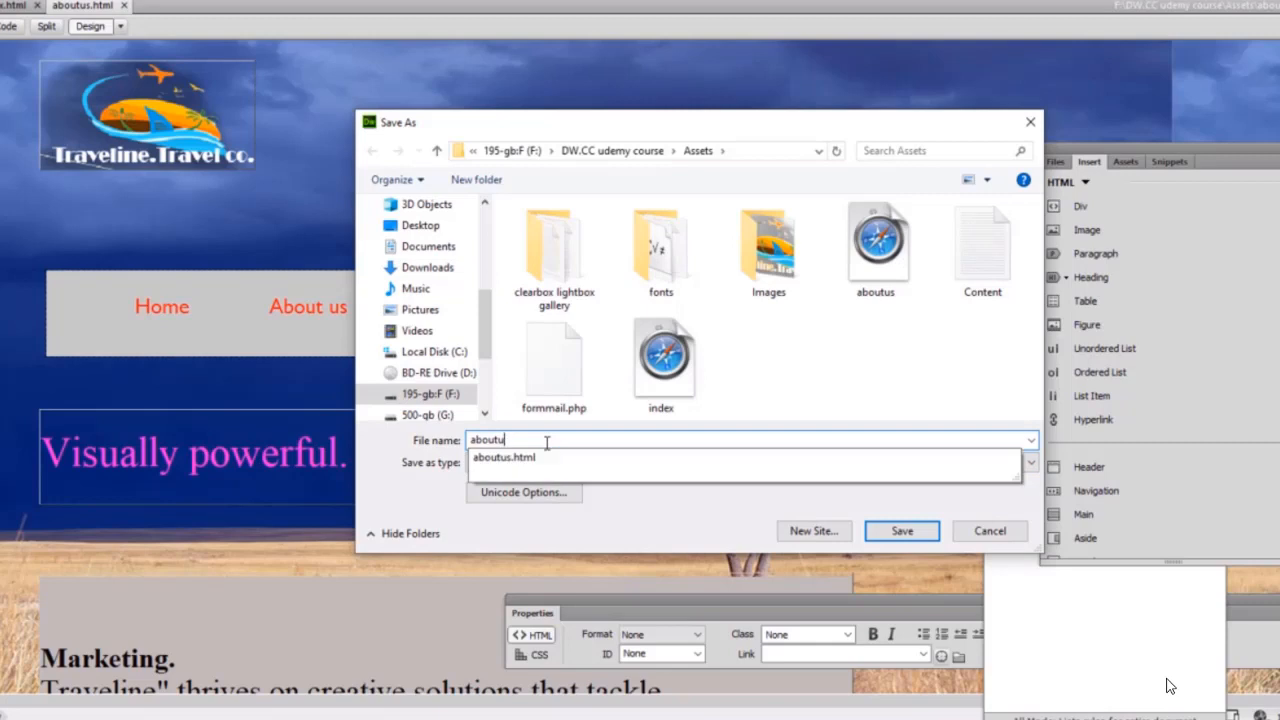
{"action": "type", "text": "services"}
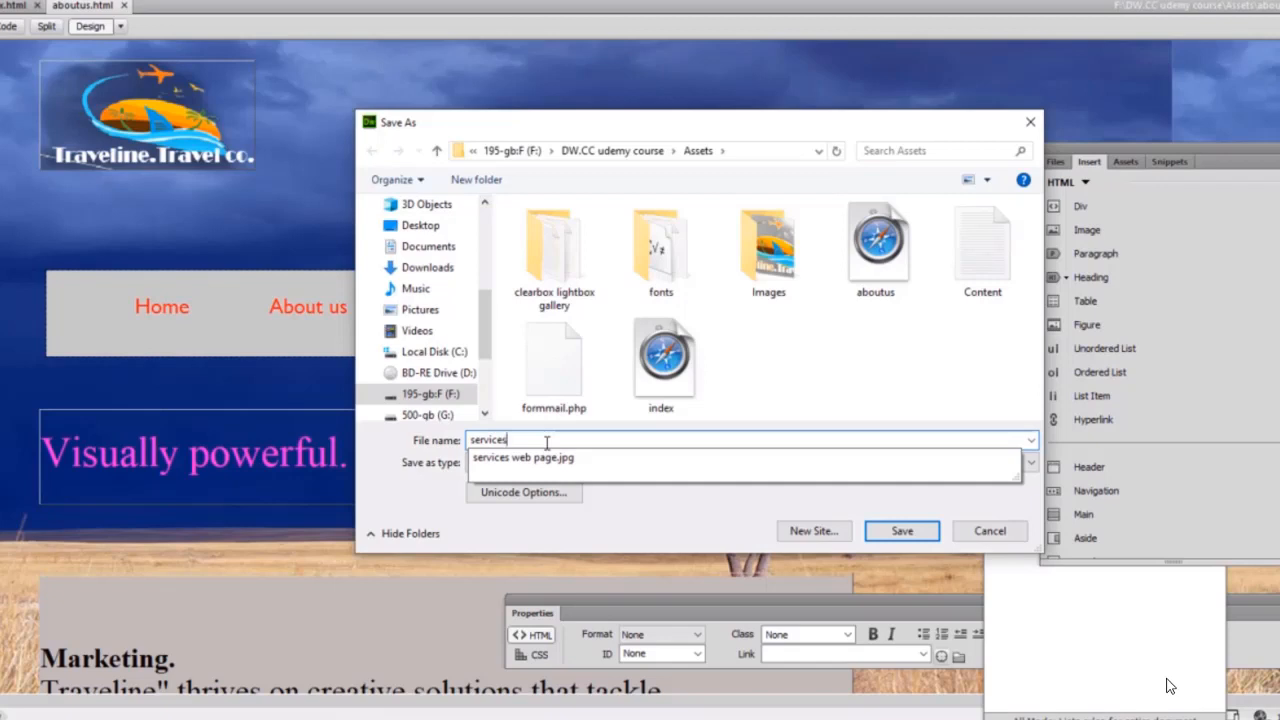
{"action": "type", "text": ".ht"}
{"action": "type", "text": "ml"}
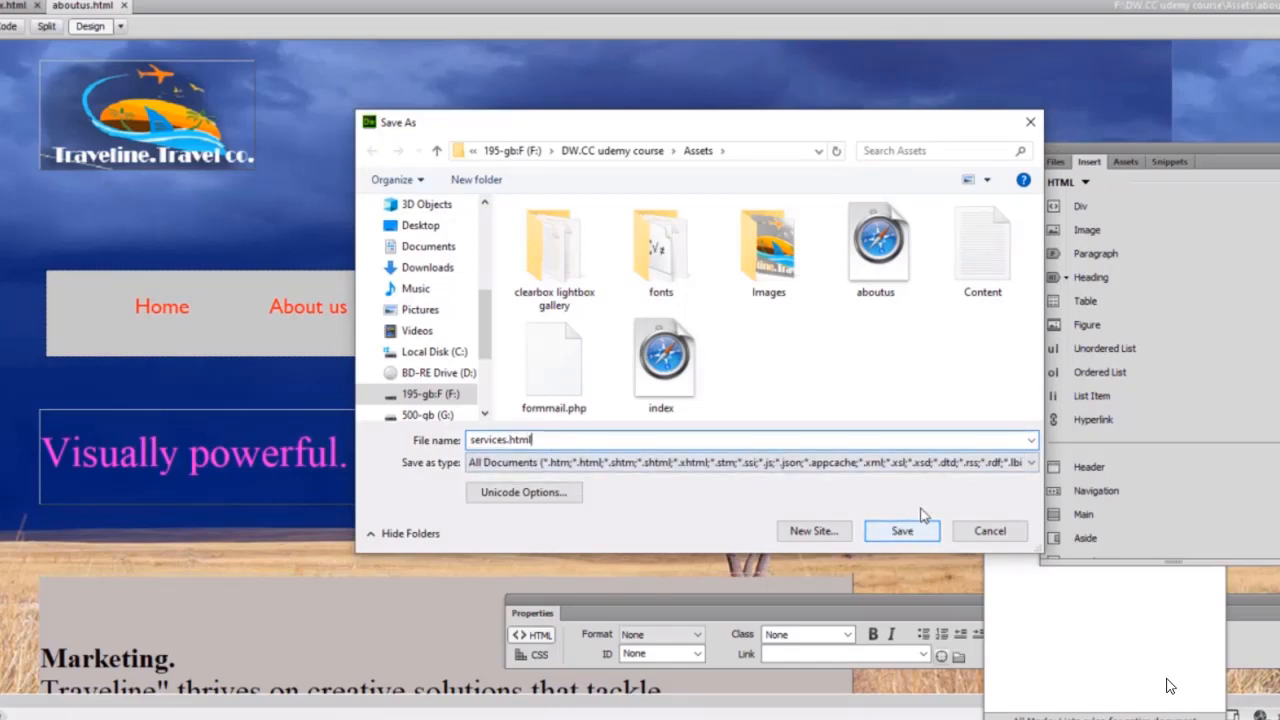
{"action": "left_click", "coordinate": [1031, 470]}
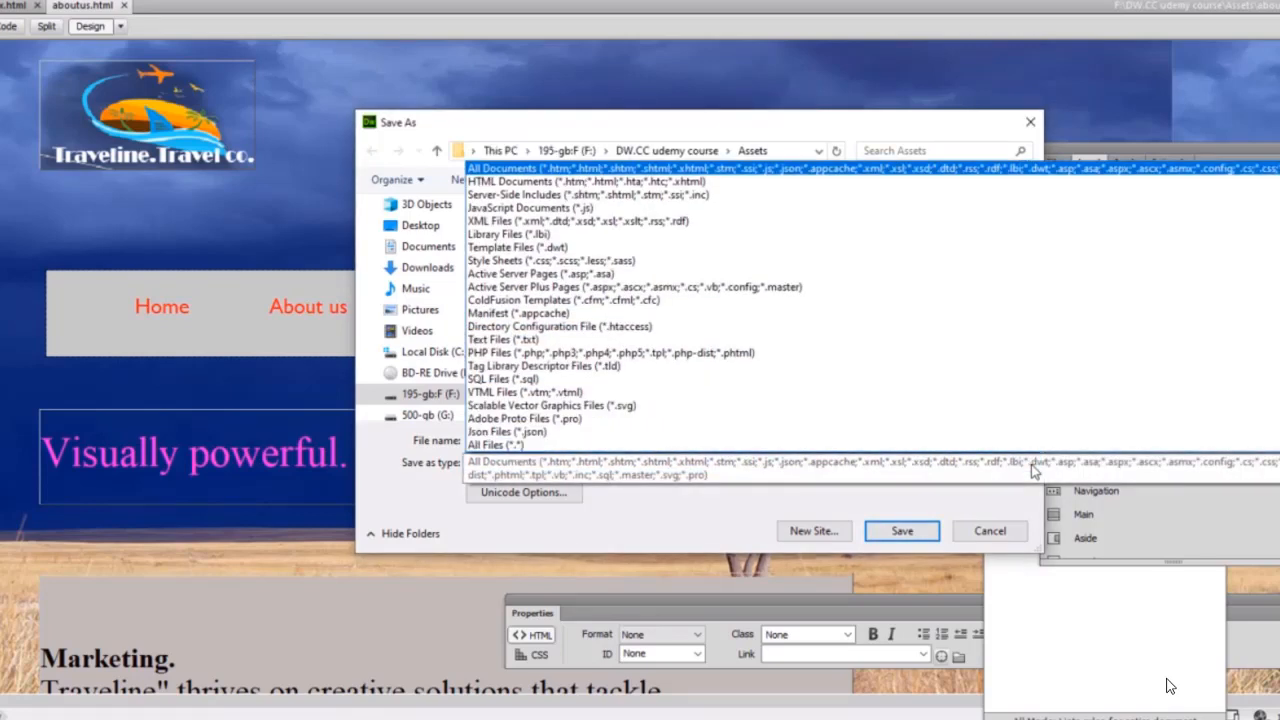
{"action": "left_click", "coordinate": [876, 184]}
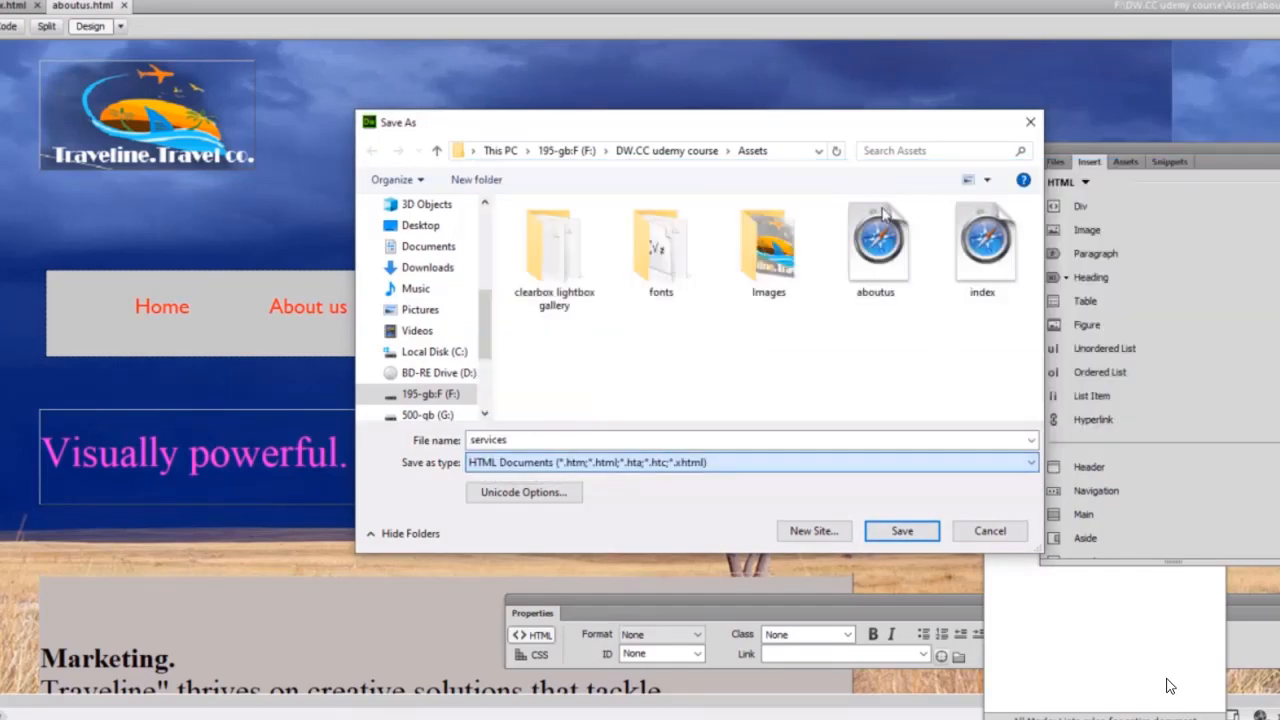
{"action": "left_click", "coordinate": [904, 532]}
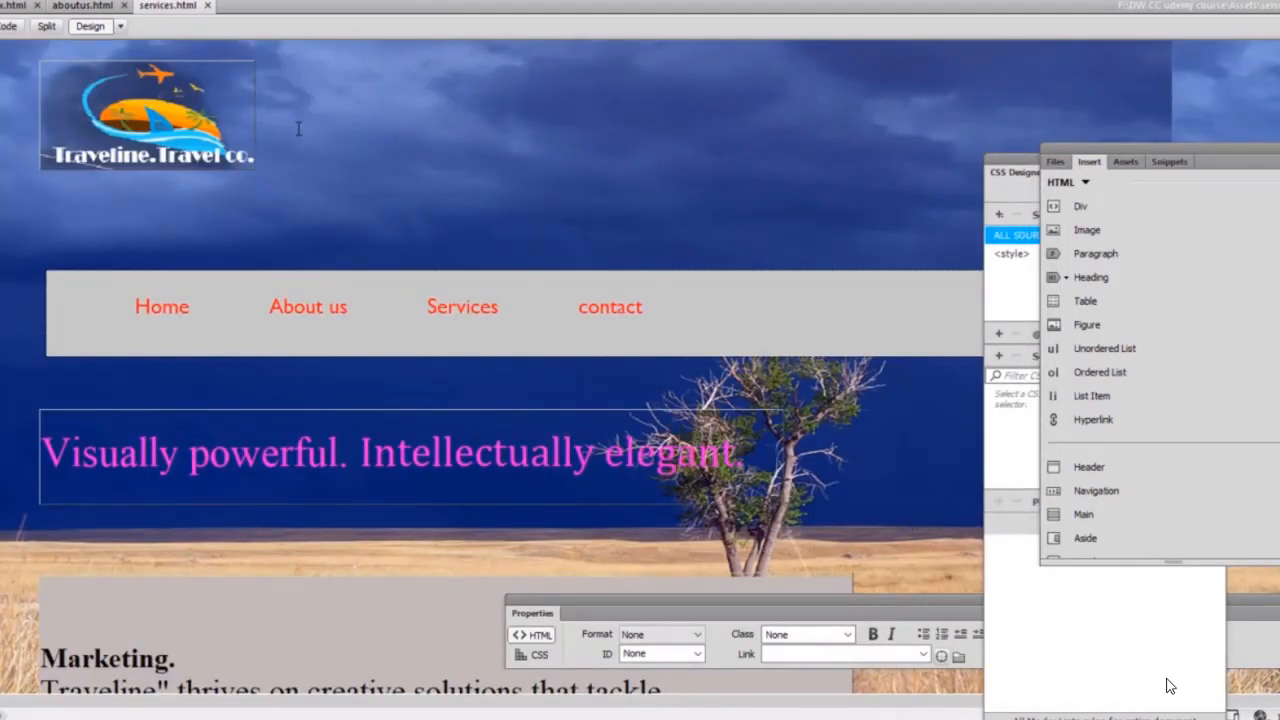
Save a fourth copy named contactus with HTML Documents as the file type.
{"action": "left_click", "coordinate": [8, 2]}
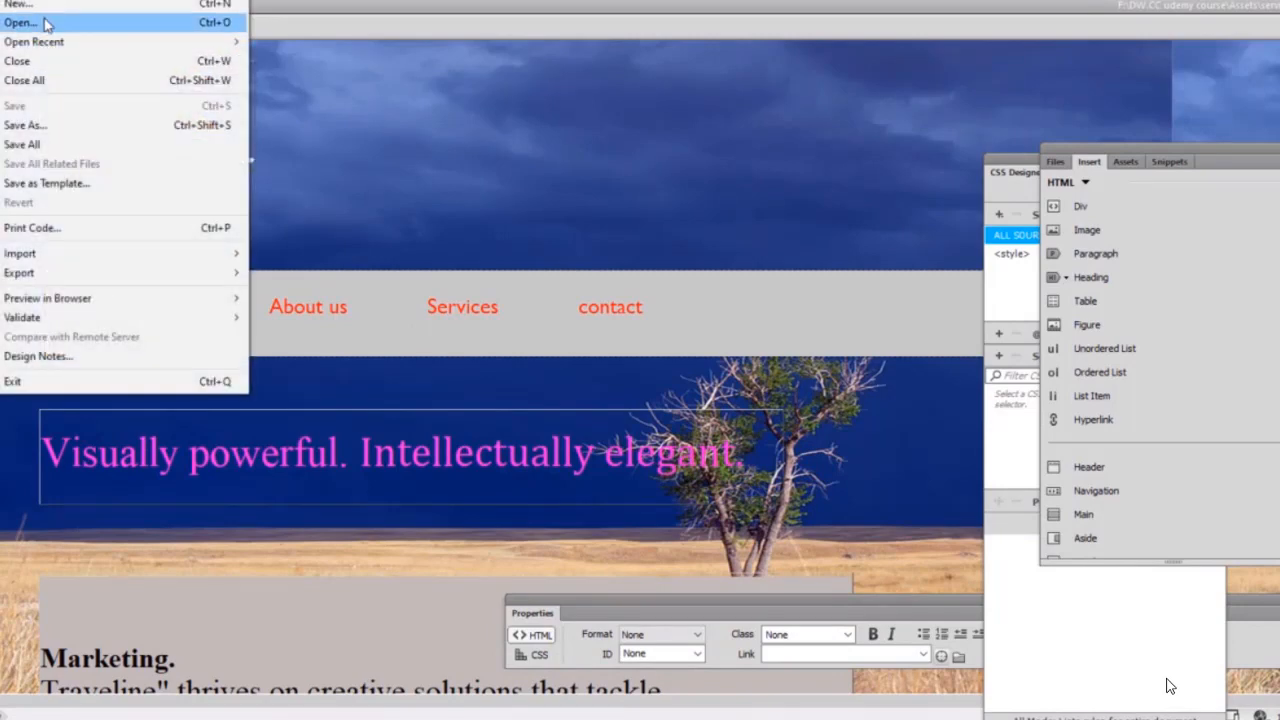
{"action": "left_click", "coordinate": [30, 125]}
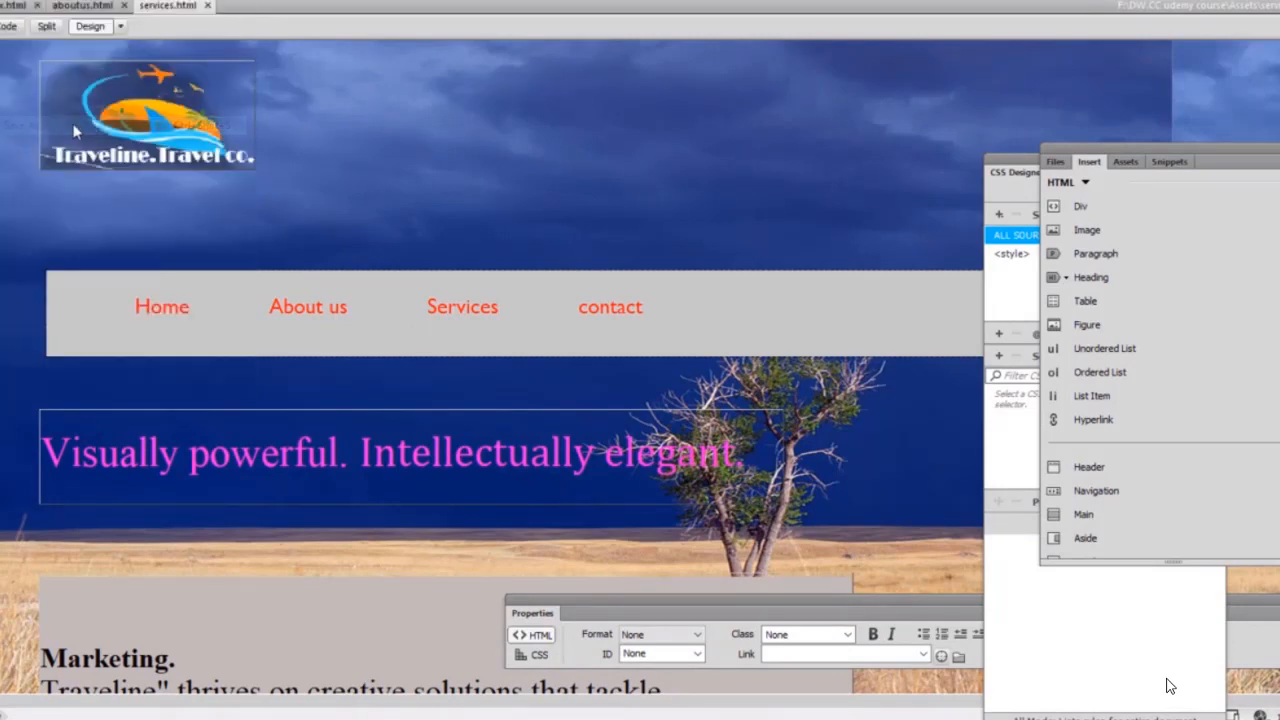
{"action": "left_click", "coordinate": [521, 438]}
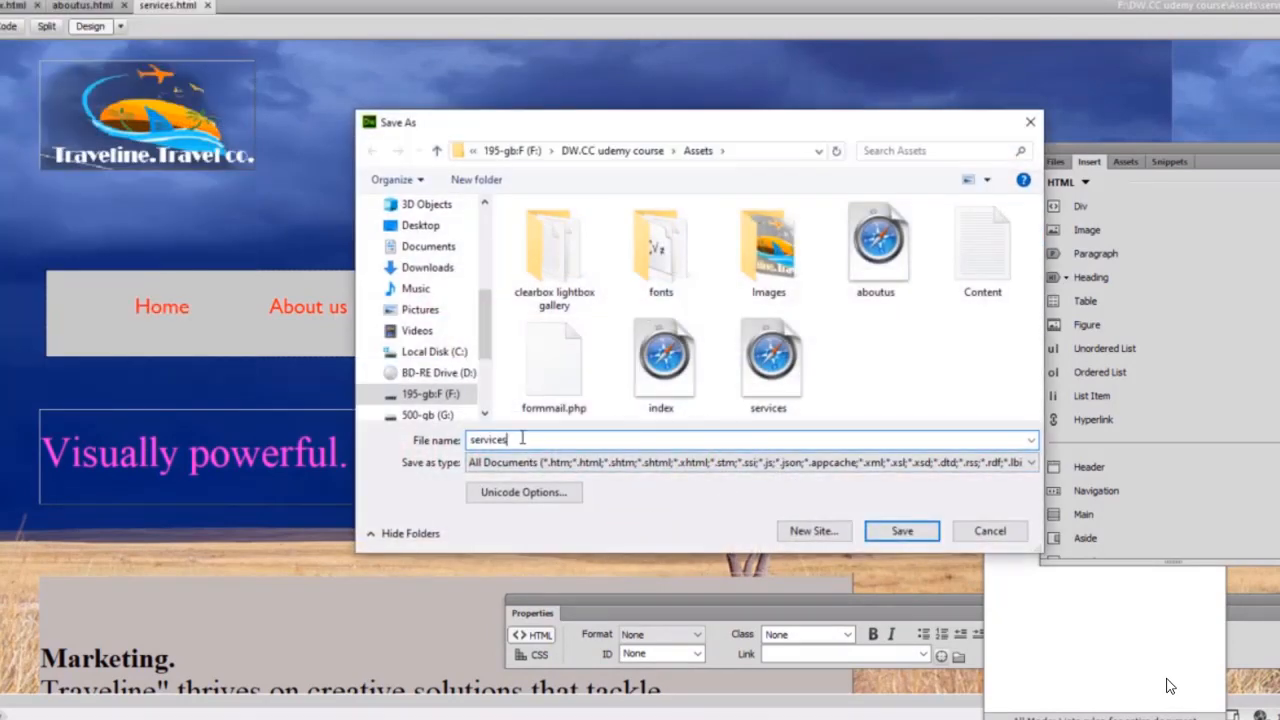
{"action": "key", "text": "BackSpace"}
{"action": "key", "text": "BackSpace"}
{"action": "key", "text": "BackSpace"}
{"action": "key", "text": "BackSpace"}
{"action": "key", "text": "BackSpace"}
{"action": "key", "text": "BackSpace"}
{"action": "key", "text": "BackSpace"}
{"action": "key", "text": "BackSpace"}
{"action": "type", "text": "c"}
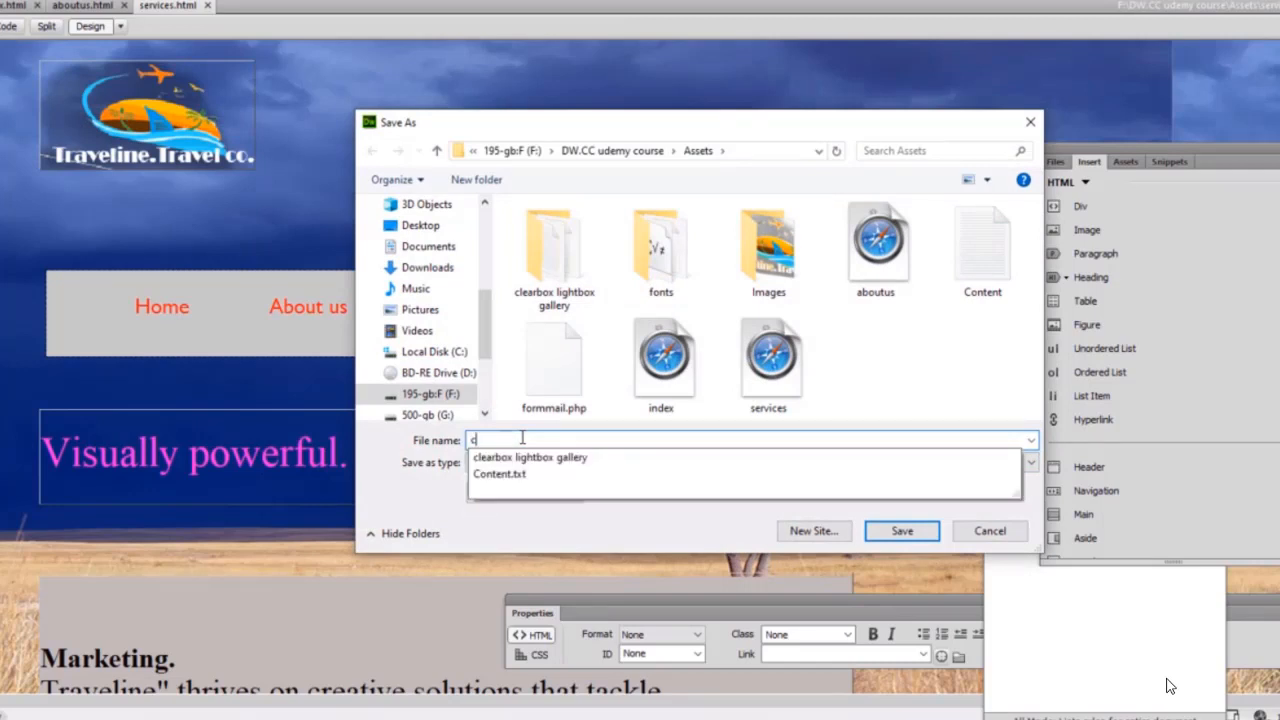
{"action": "type", "text": "ontact"}
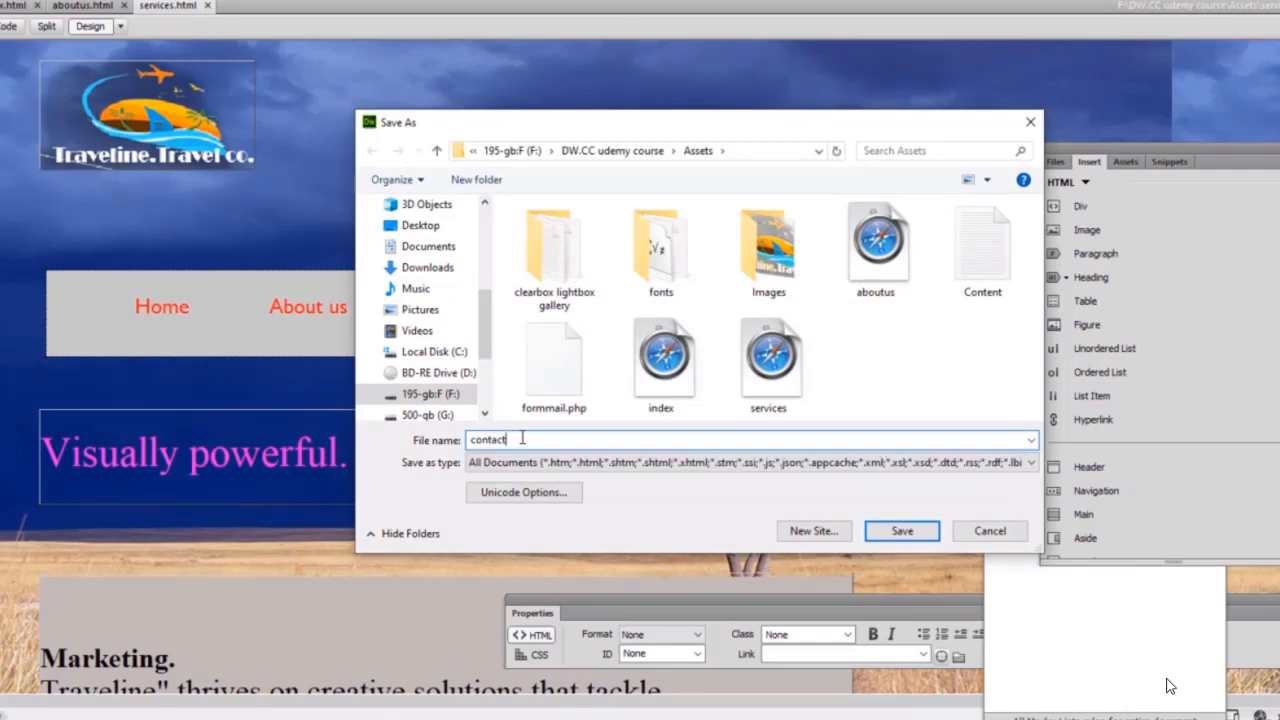
{"action": "type", "text": "us"}
{"action": "left_click", "coordinate": [1033, 465]}
{"action": "left_click", "coordinate": [776, 184]}
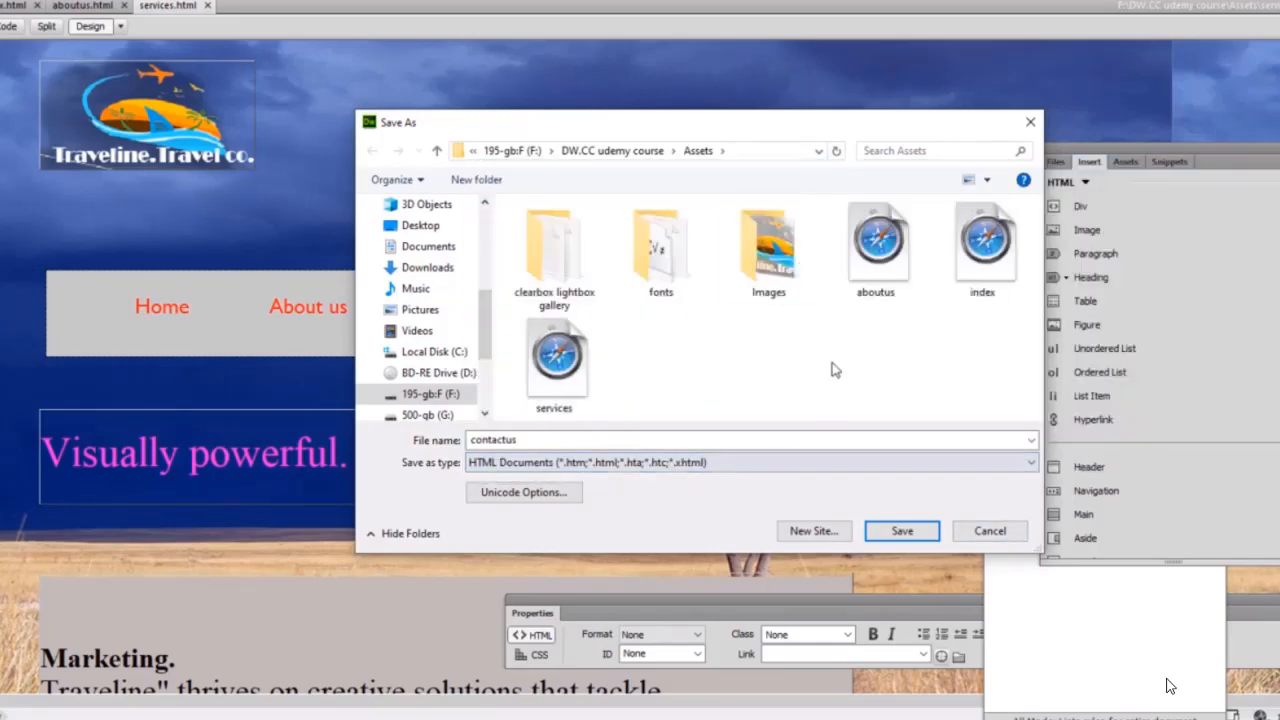
{"action": "left_click", "coordinate": [900, 536]}
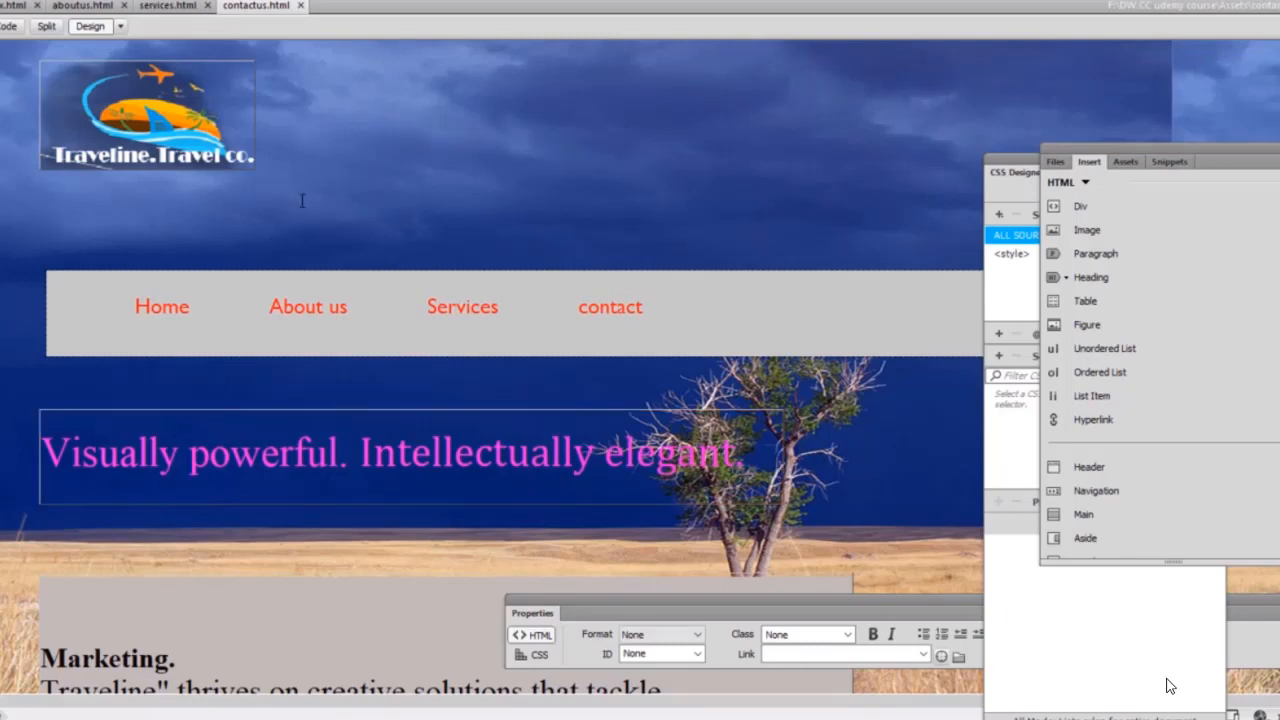
Open aboutus.html from the site's Assets folder.
{"action": "left_click", "coordinate": [4, 3]}
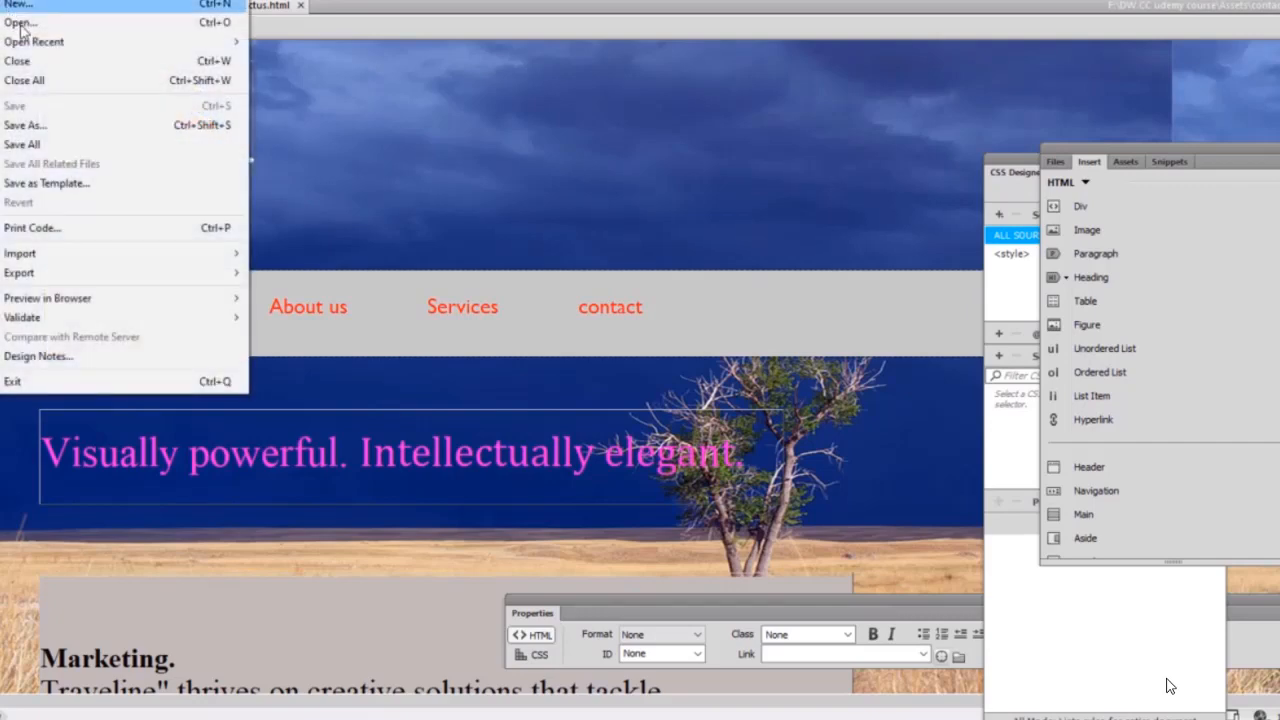
{"action": "left_click", "coordinate": [20, 23]}
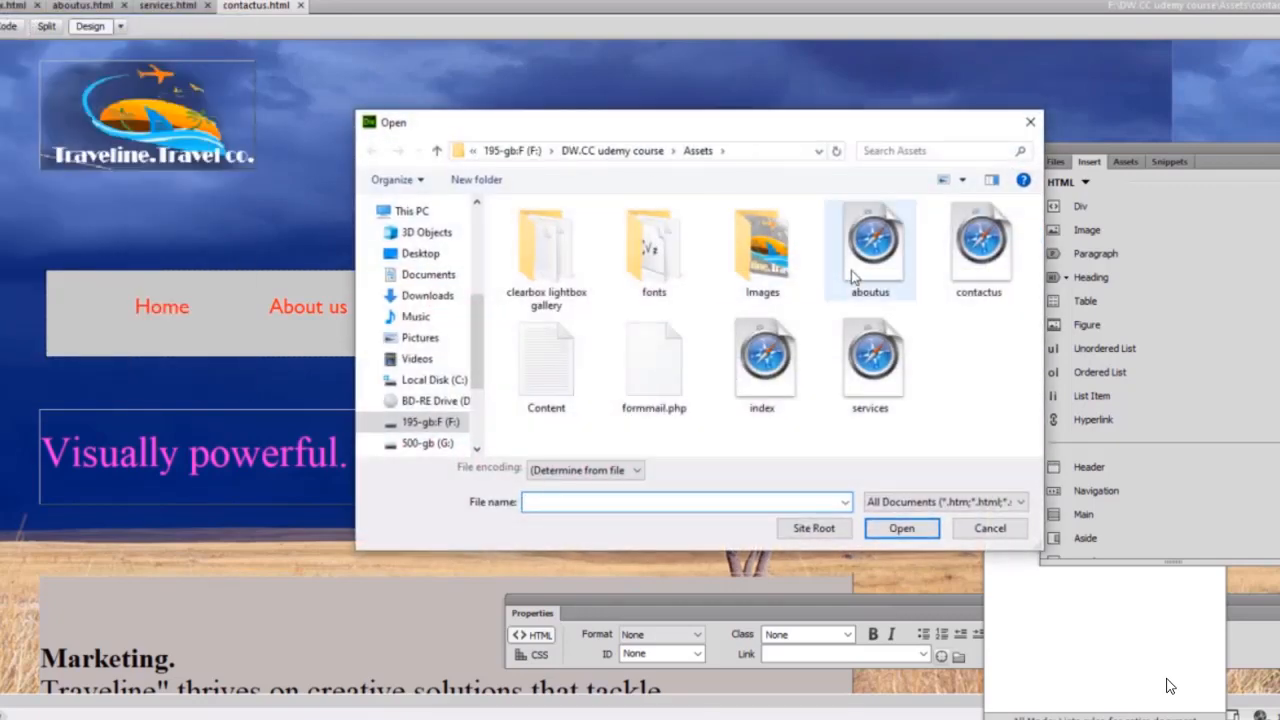
{"action": "left_click", "coordinate": [866, 262]}
{"action": "left_click", "coordinate": [902, 528]}
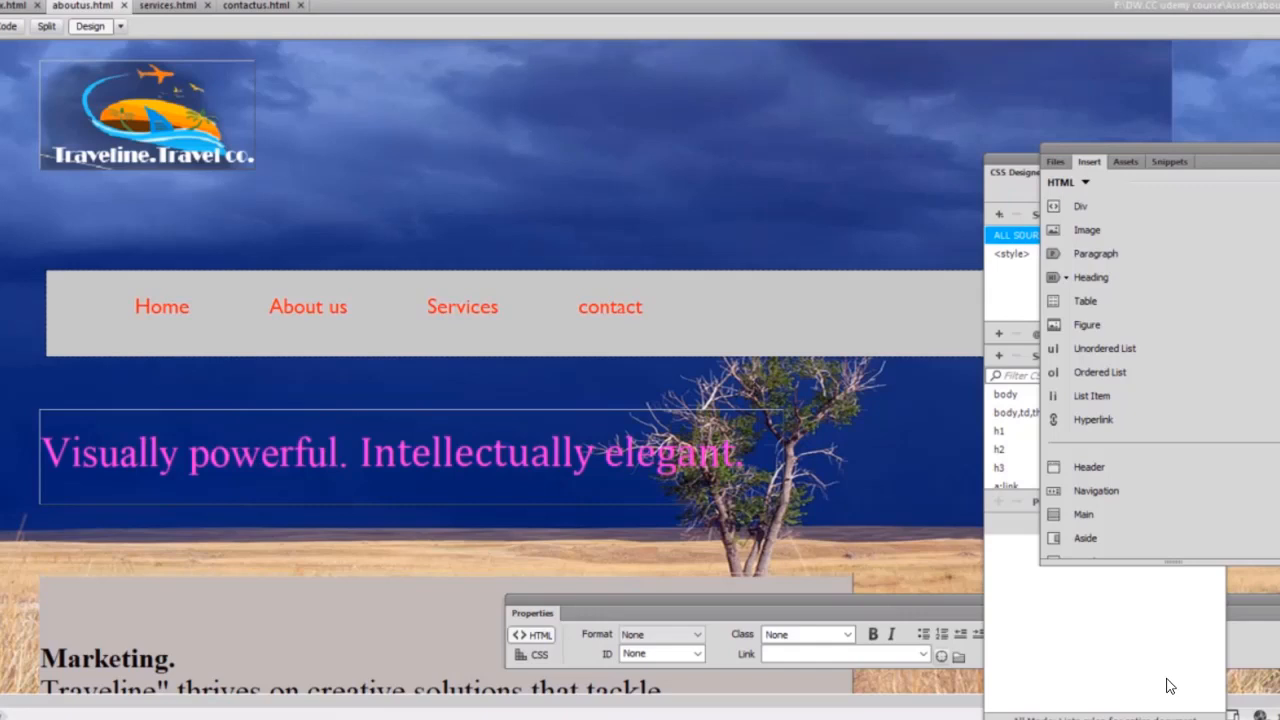
Delete the 'Visually powerful' tagline block and the Starz projects and Trilemetry résumé text.
{"action": "left_click", "coordinate": [776, 470]}
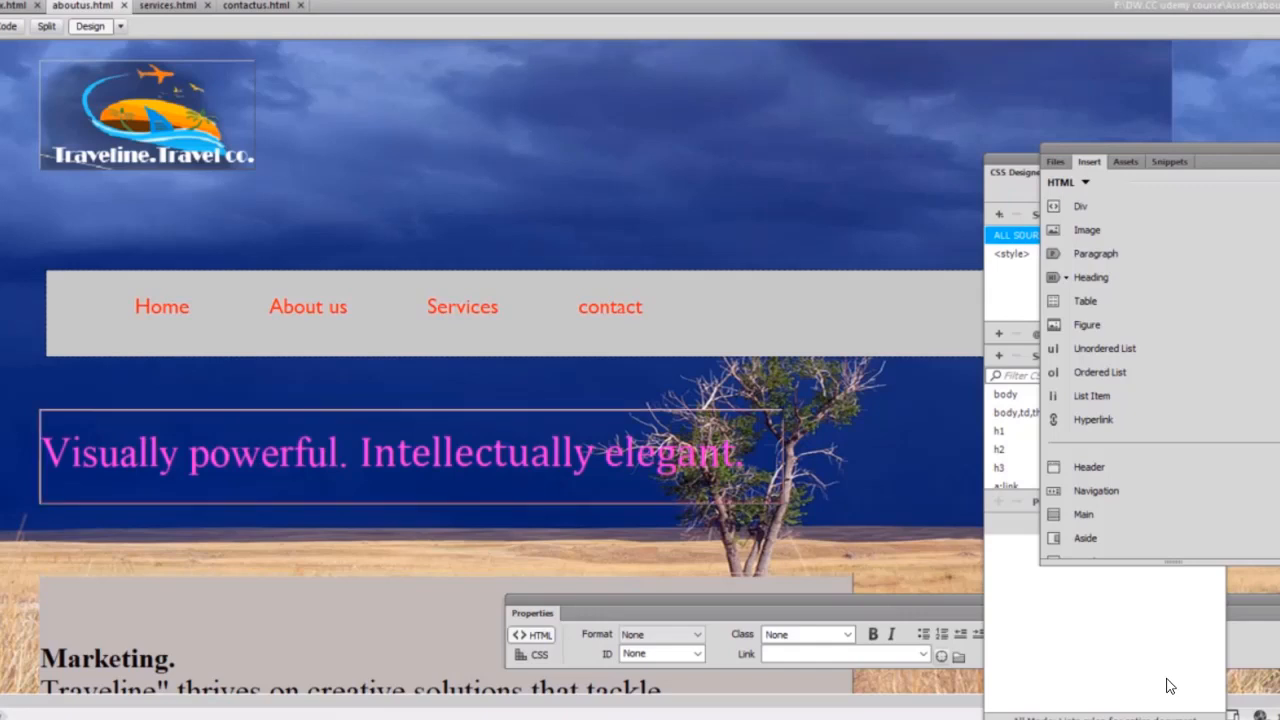
{"action": "key", "text": "Delete"}
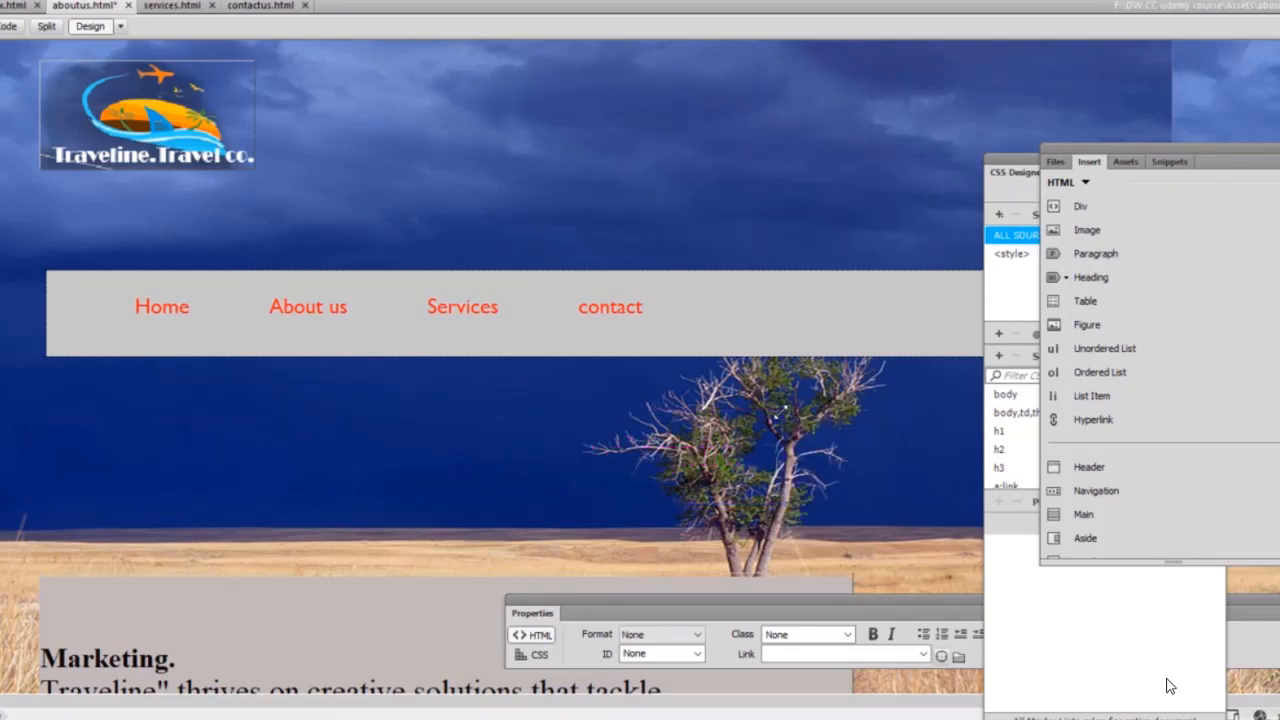
{"action": "left_click", "coordinate": [480, 593]}
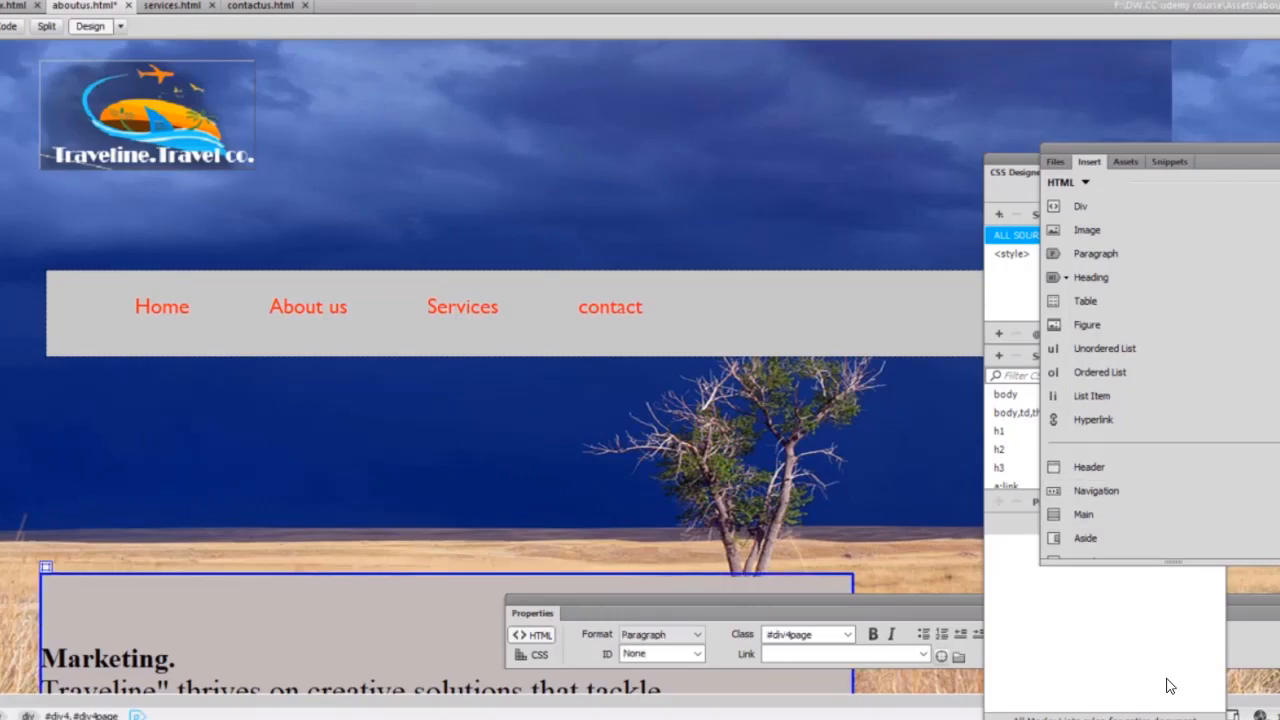
{"action": "scroll", "coordinate": [1170, 686], "scroll_direction": "down", "scroll_amount": 5}
{"action": "scroll", "coordinate": [1170, 686], "scroll_direction": "down", "scroll_amount": 15}
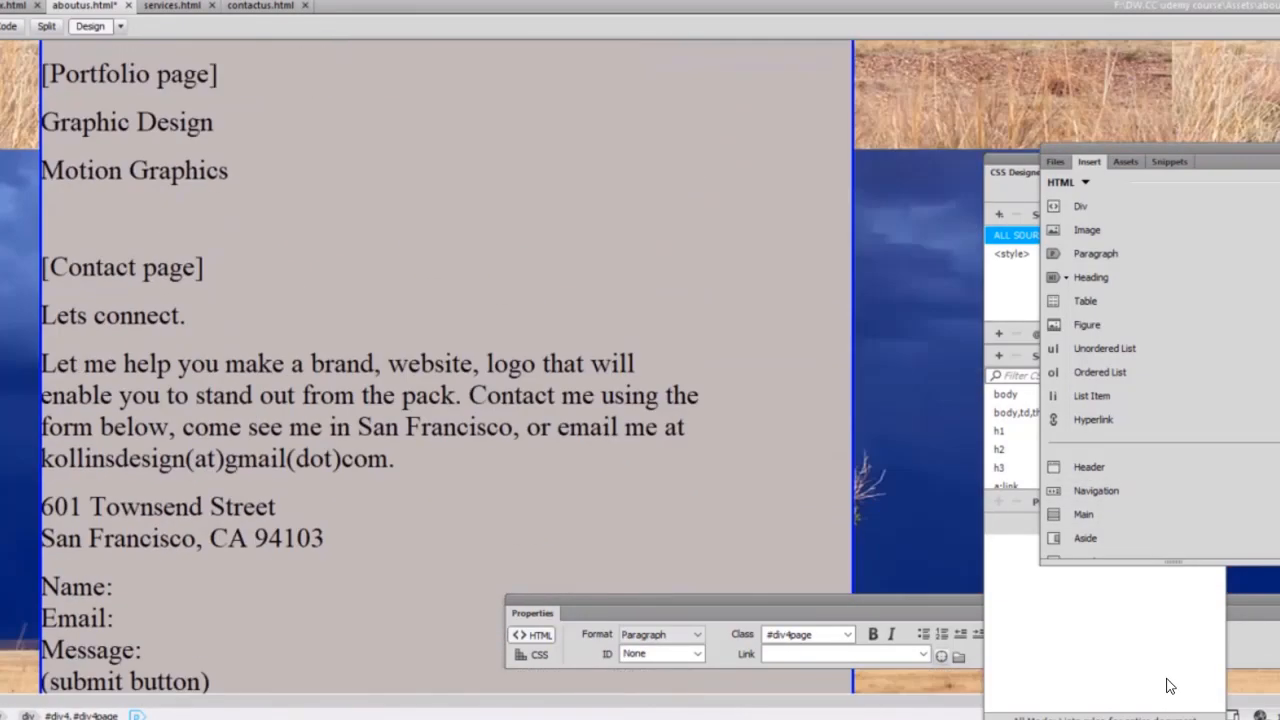
{"action": "scroll", "coordinate": [1170, 686], "scroll_direction": "up", "scroll_amount": 10}
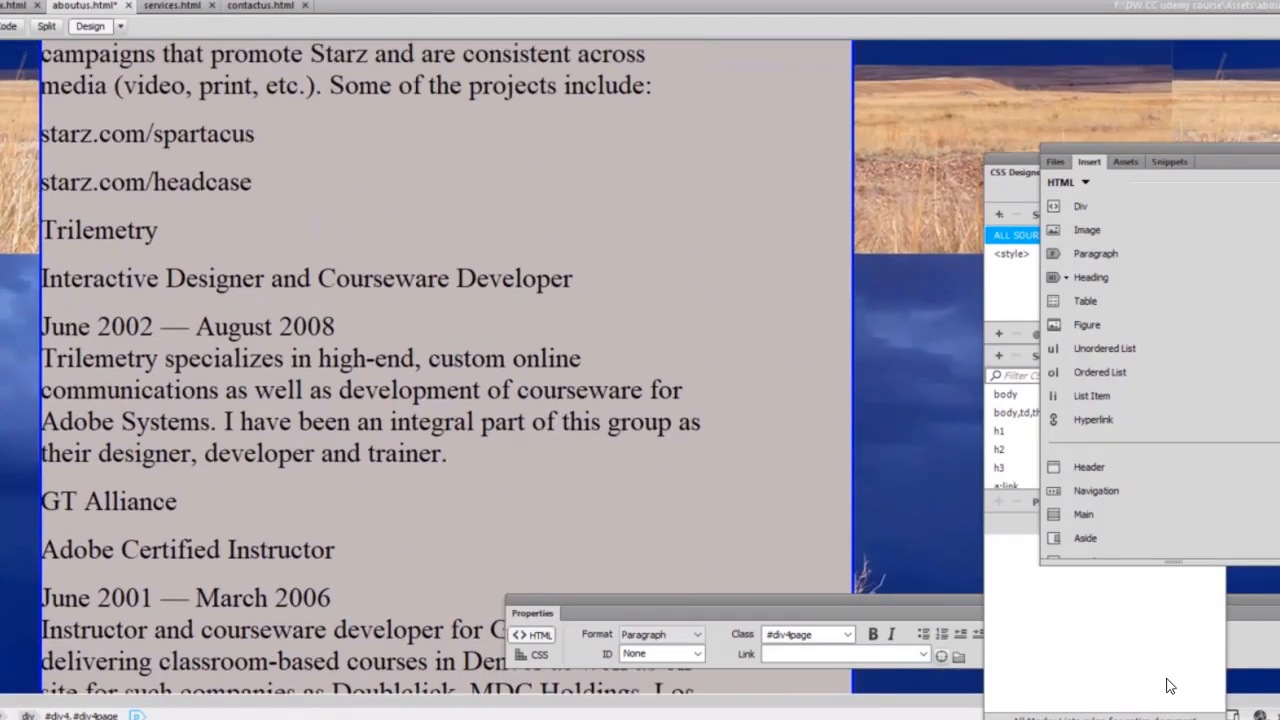
{"action": "left_click_drag", "start_coordinate": [449, 462], "coordinate": [121, 86]}
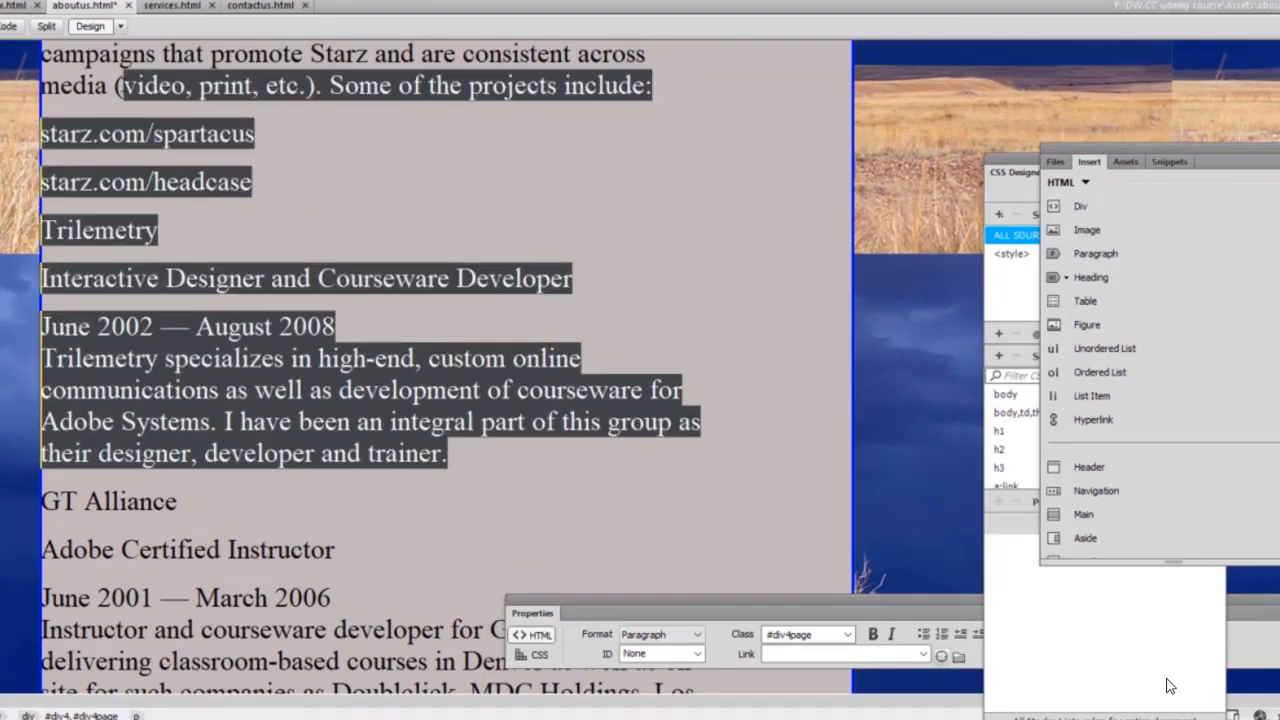
{"action": "key", "text": "Delete"}
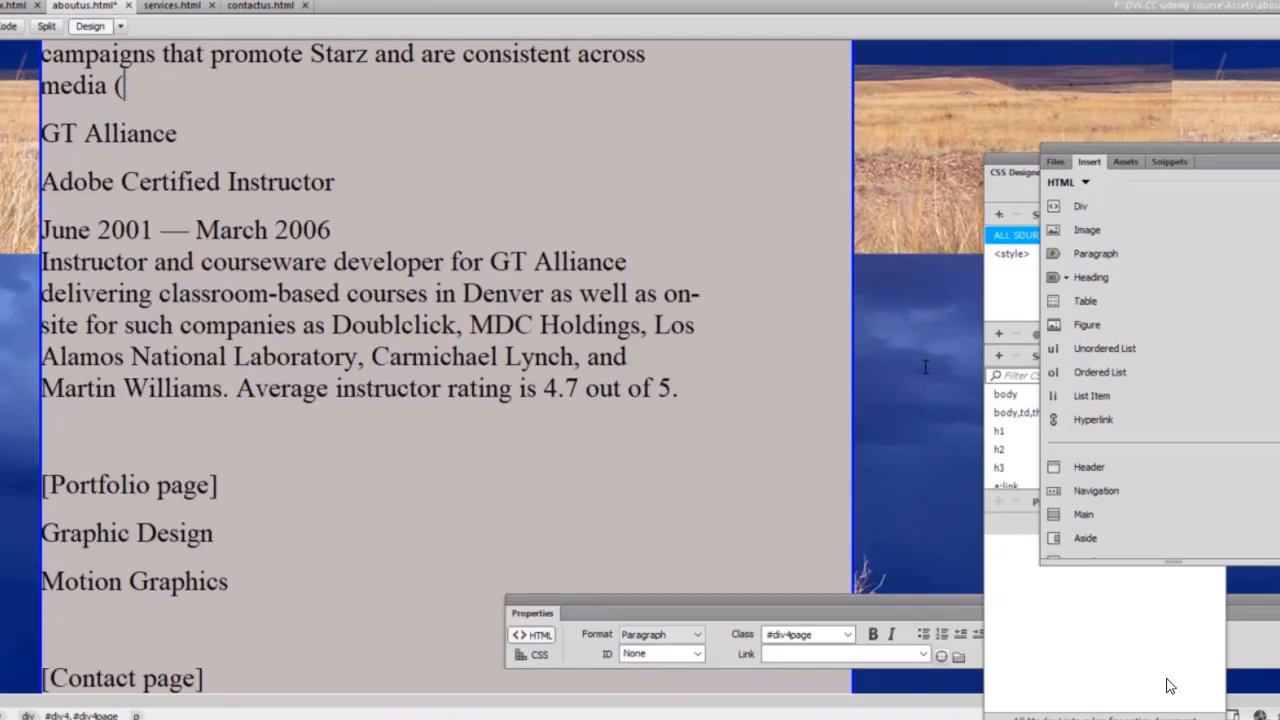
Remove the remaining Starz Entertainment résumé entries so Branding runs into GT Alliance.
{"action": "scroll", "coordinate": [1170, 686], "scroll_direction": "up", "scroll_amount": 3}
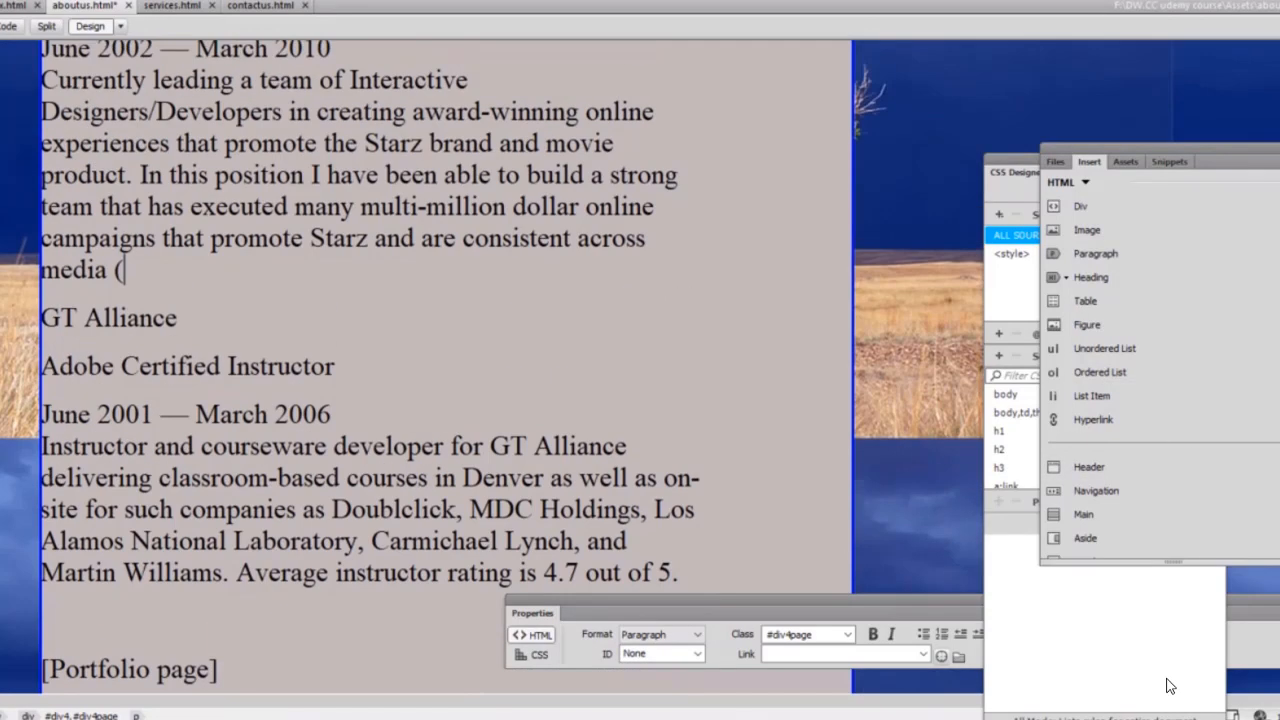
{"action": "scroll", "coordinate": [1170, 686], "scroll_direction": "up", "scroll_amount": 5}
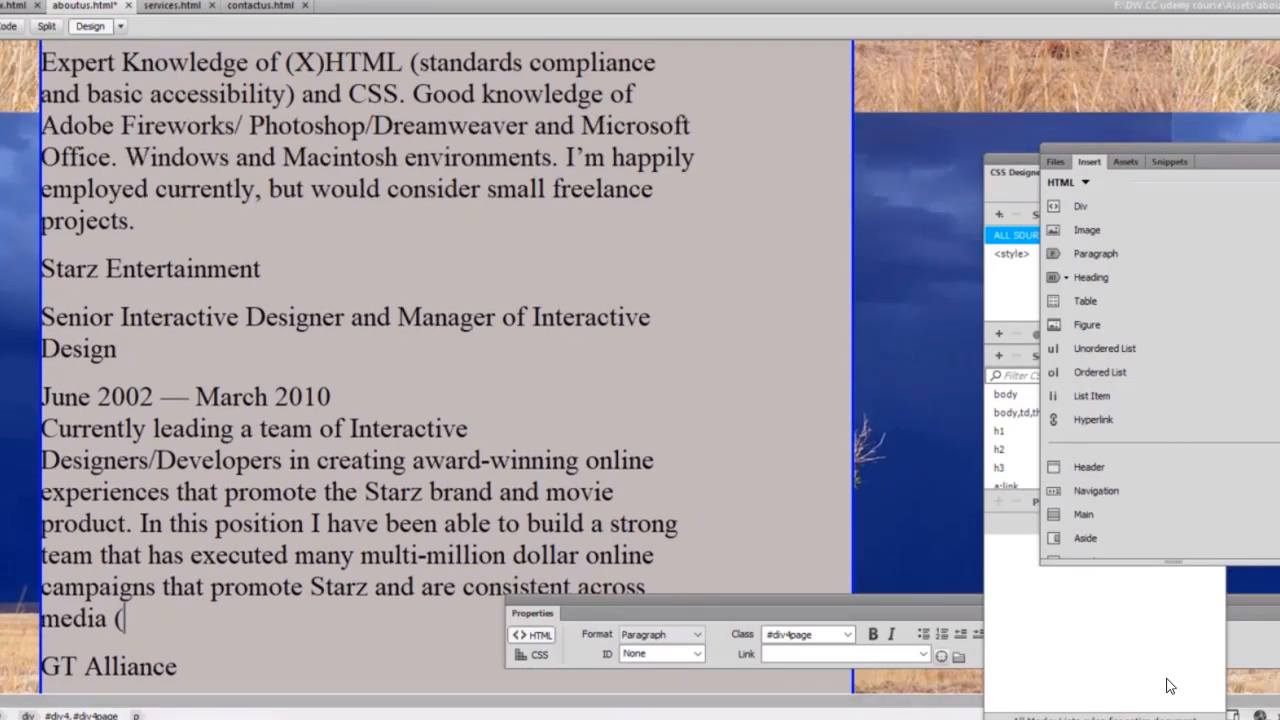
{"action": "key", "text": "ctrl+a"}
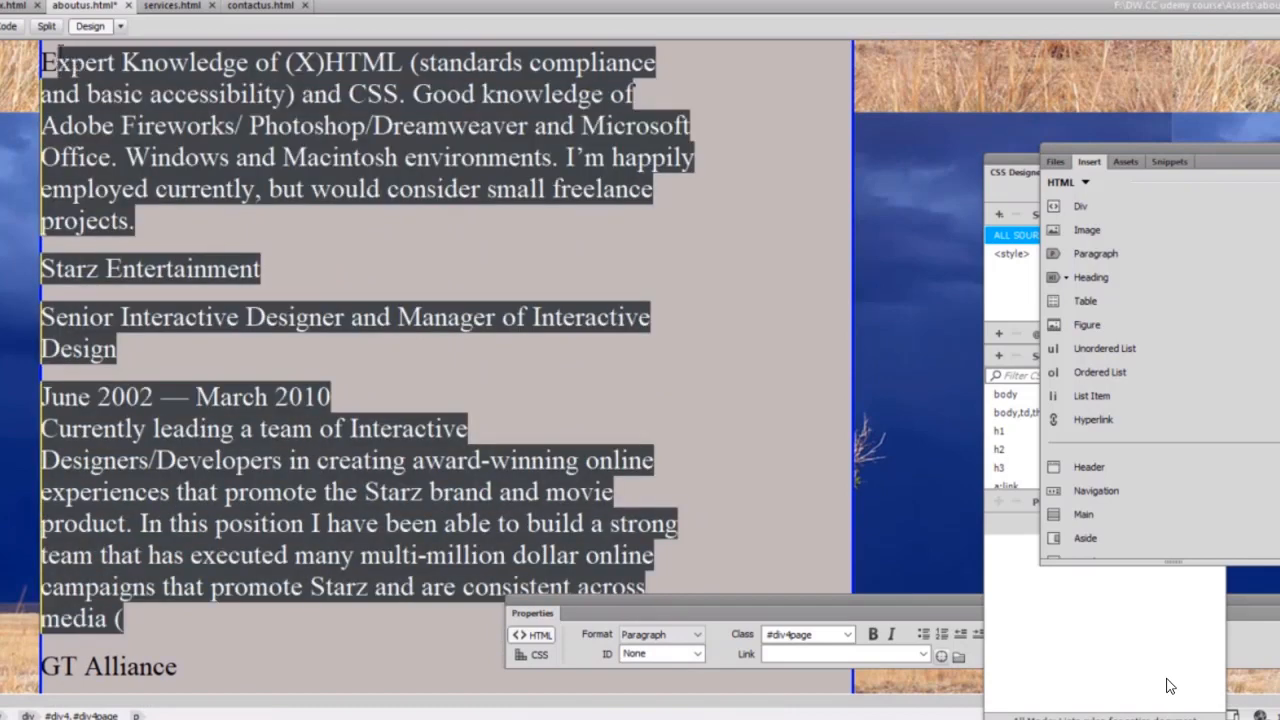
{"action": "scroll", "coordinate": [1166, 686], "scroll_direction": "up", "scroll_amount": 5}
{"action": "key", "text": "Delete"}
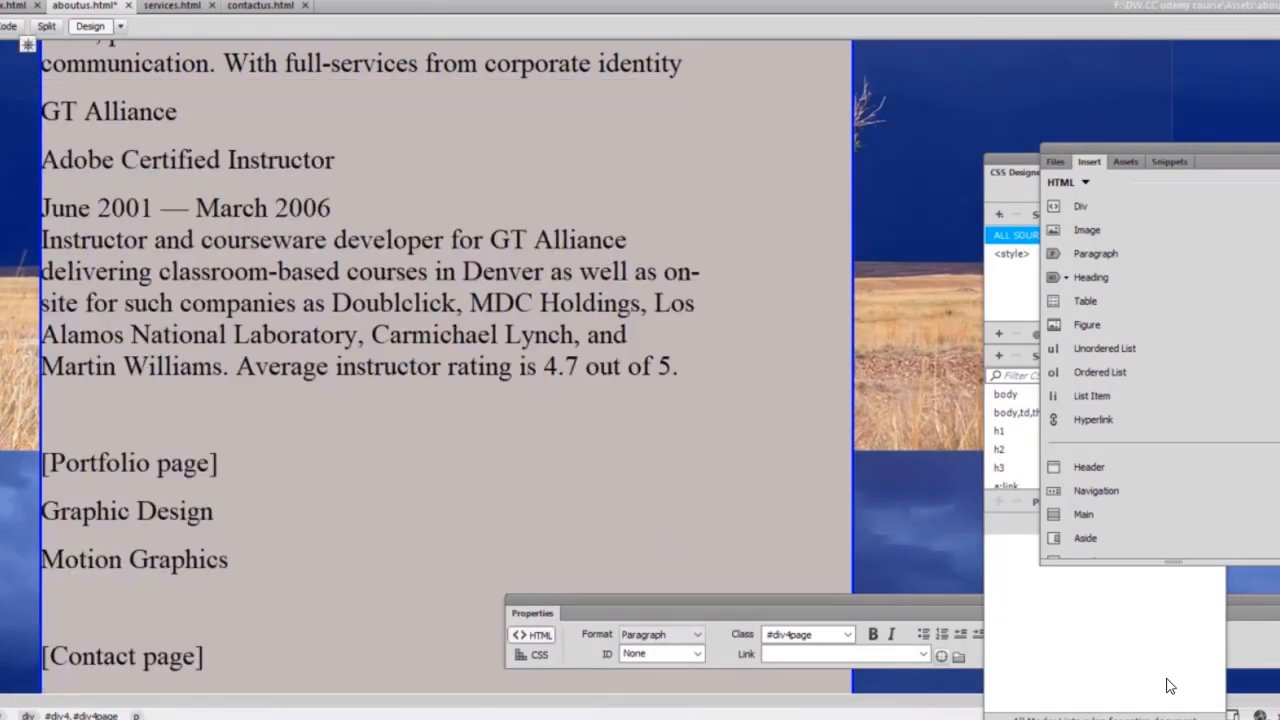
{"action": "scroll", "coordinate": [1166, 686], "scroll_direction": "up", "scroll_amount": 9}
{"action": "scroll", "coordinate": [1166, 686], "scroll_direction": "down", "scroll_amount": 12}
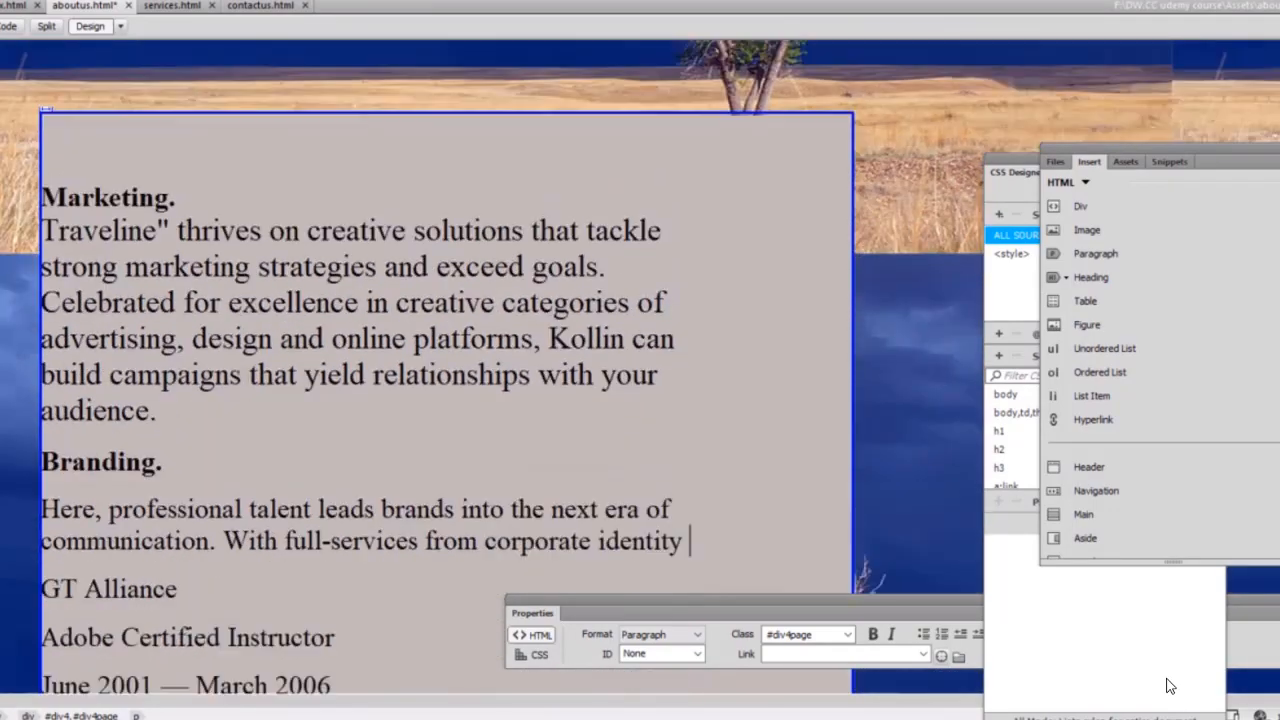
{"action": "scroll", "coordinate": [1166, 686], "scroll_direction": "down", "scroll_amount": 7}
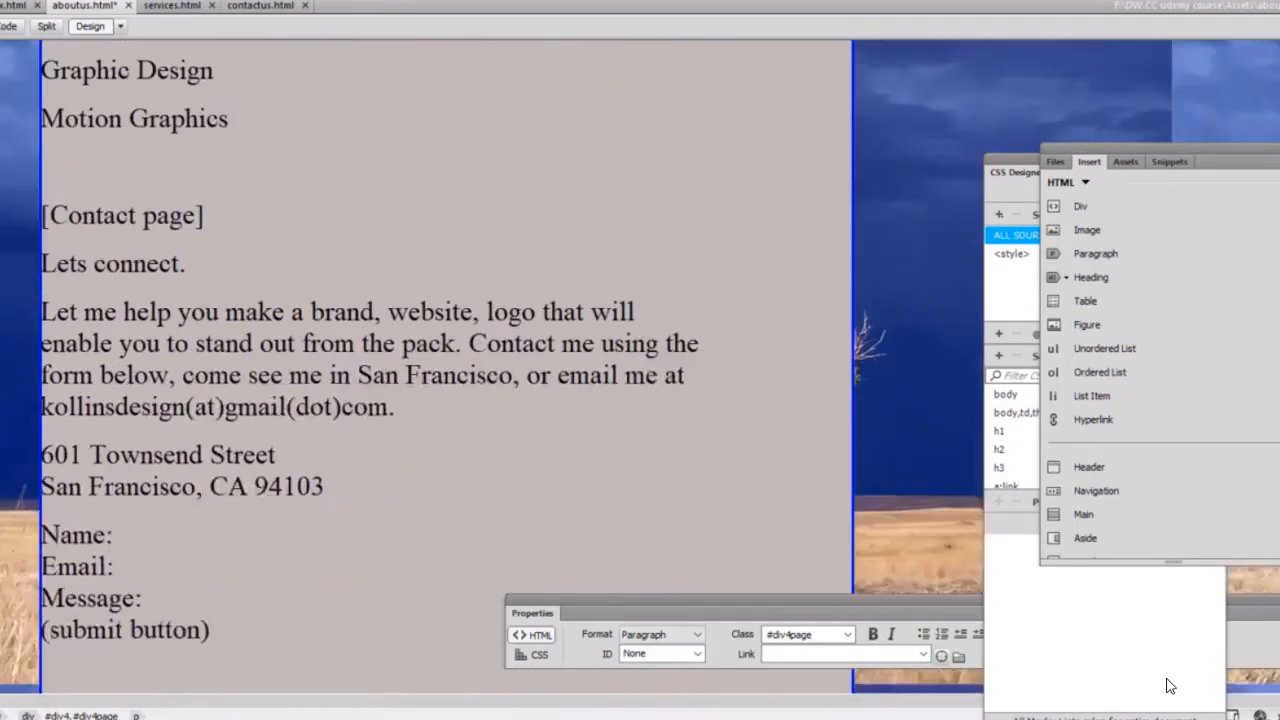
{"action": "scroll", "coordinate": [1166, 686], "scroll_direction": "up", "scroll_amount": 20}
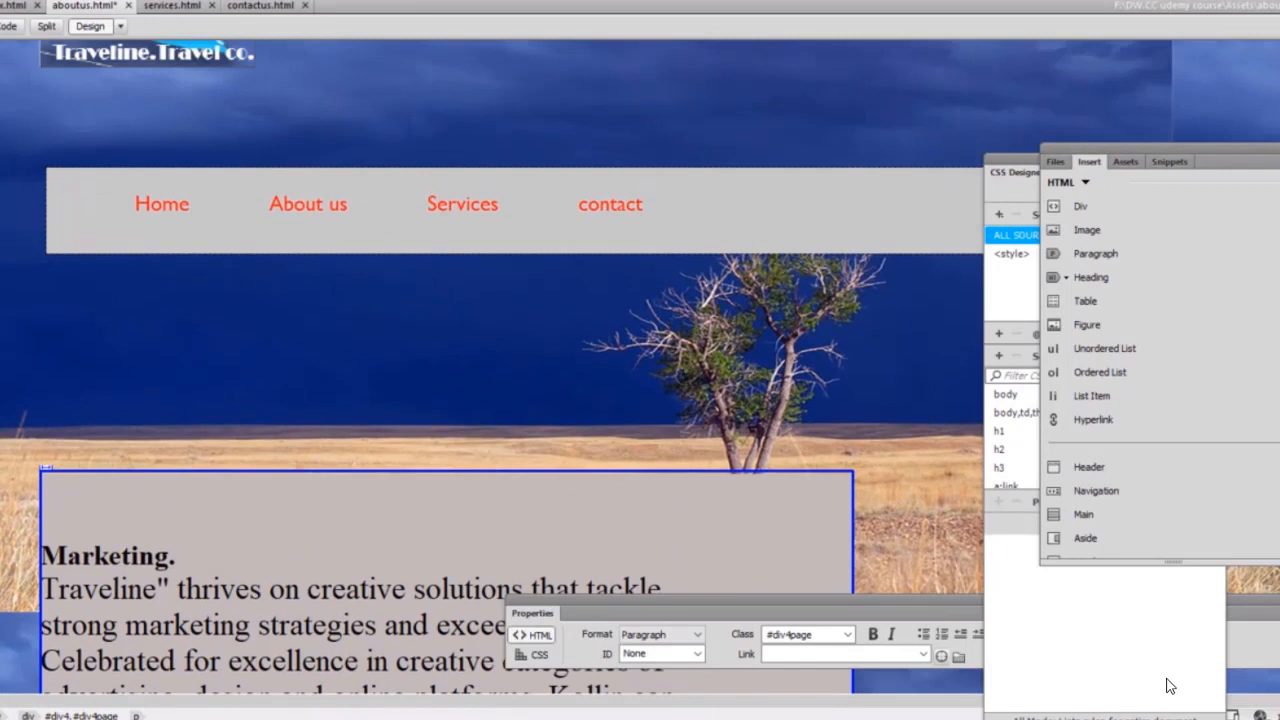
Save aboutus.html, then reopen it from Assets to check the trimmed content.
{"action": "left_click", "coordinate": [18, 3]}
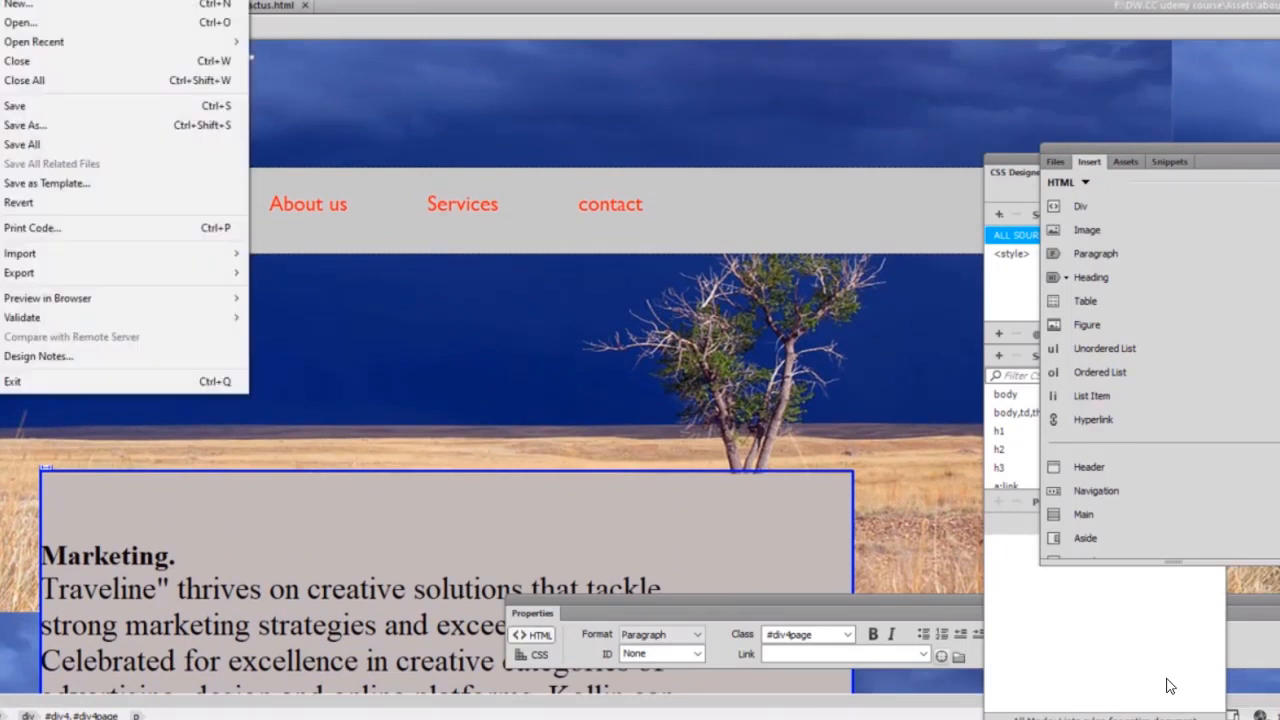
{"action": "left_click", "coordinate": [45, 107]}
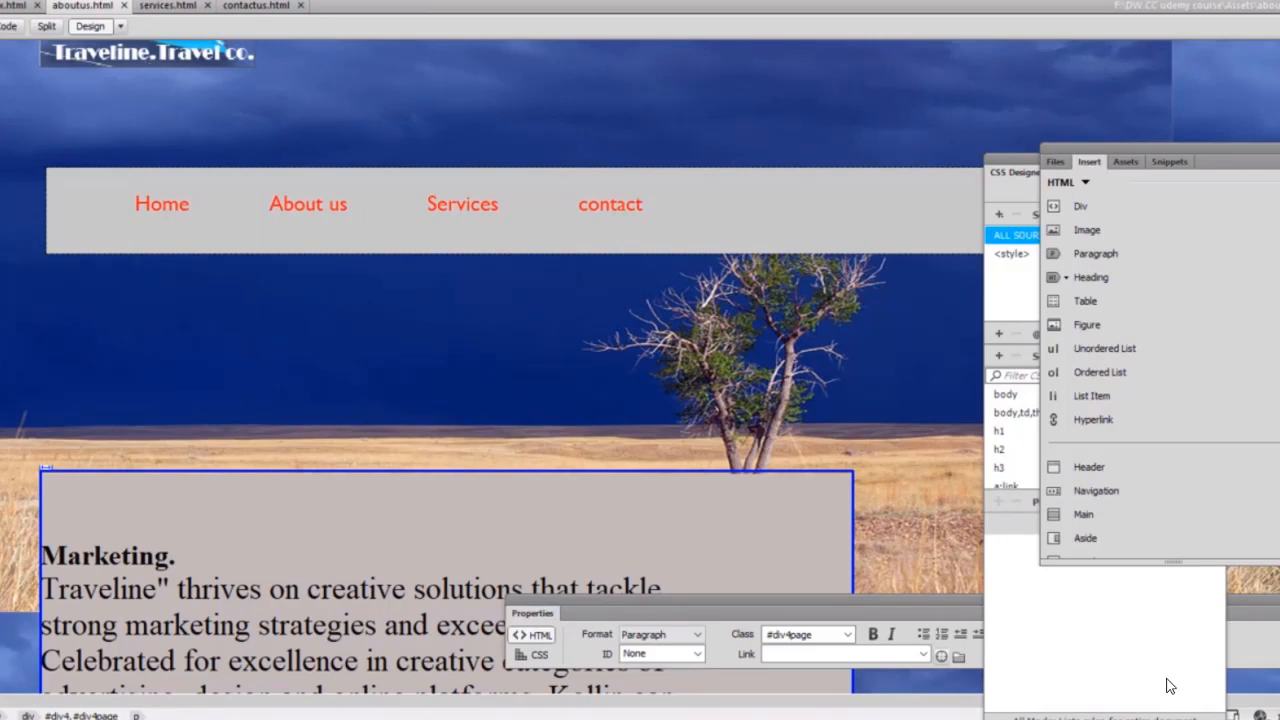
{"action": "left_click", "coordinate": [8, 1]}
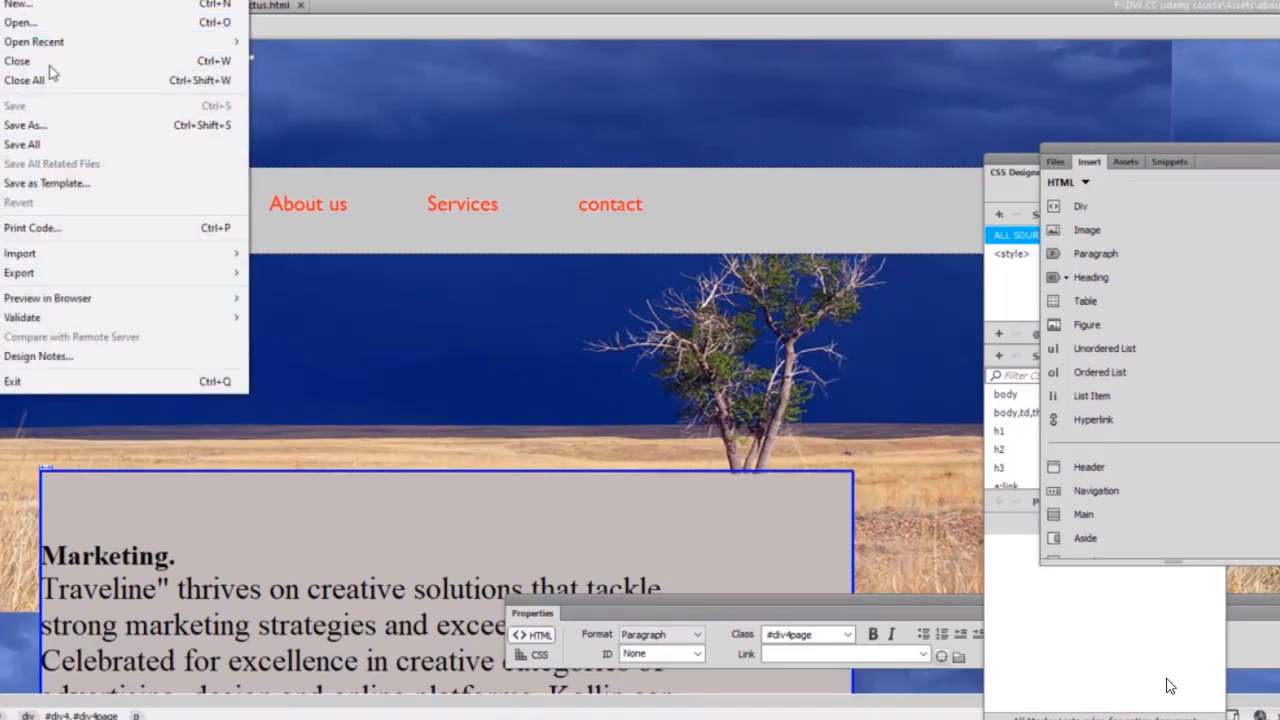
{"action": "left_click", "coordinate": [44, 23]}
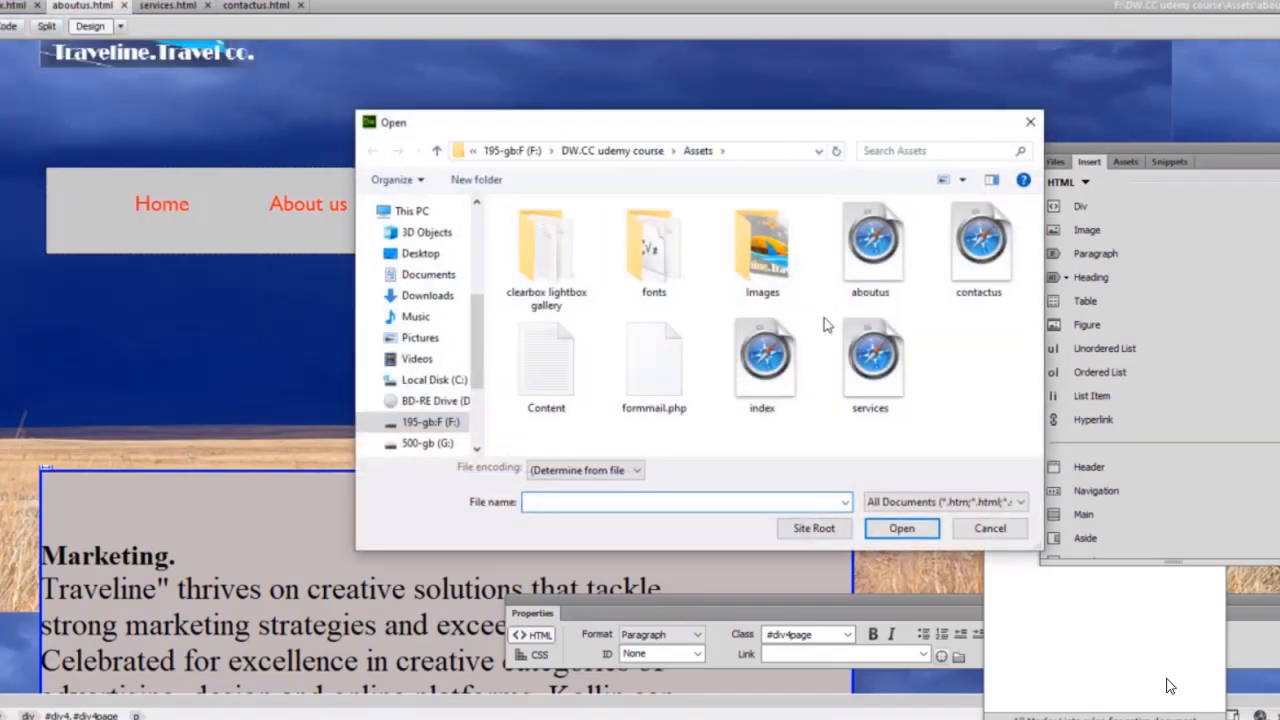
{"action": "left_click", "coordinate": [870, 250]}
{"action": "left_click", "coordinate": [905, 530]}
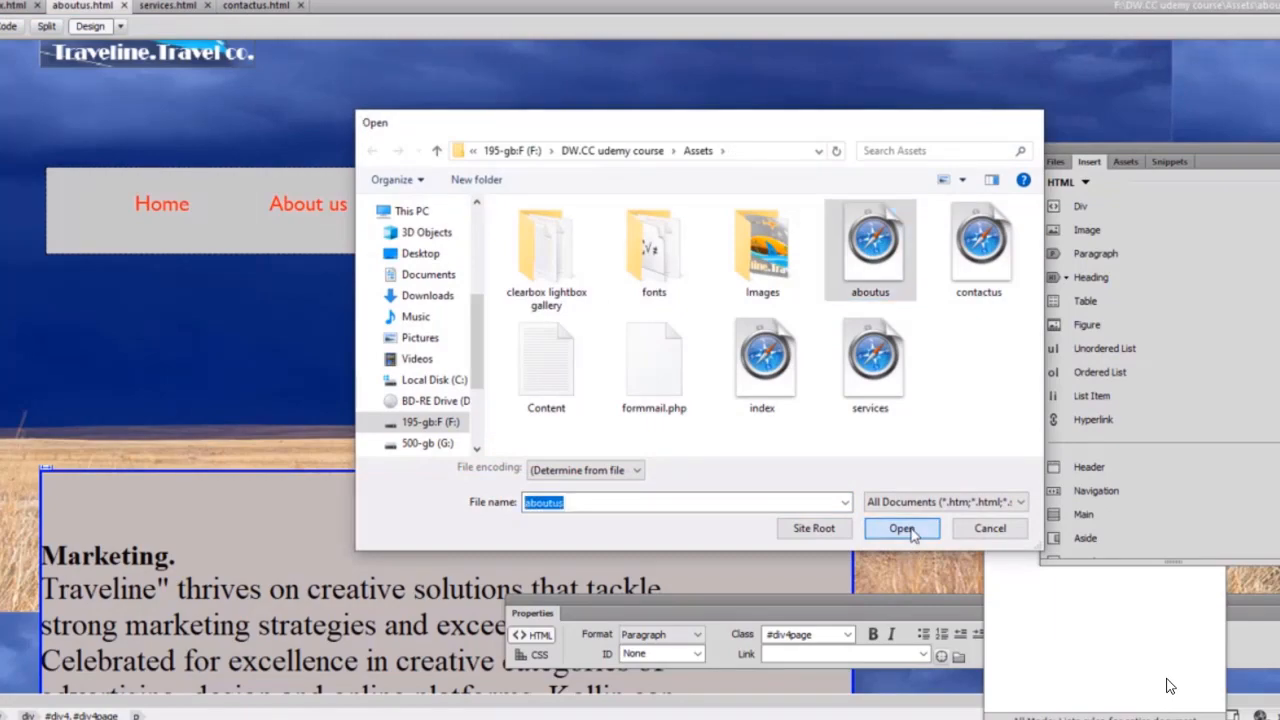
{"action": "scroll", "coordinate": [1170, 686], "scroll_direction": "down", "scroll_amount": 20}
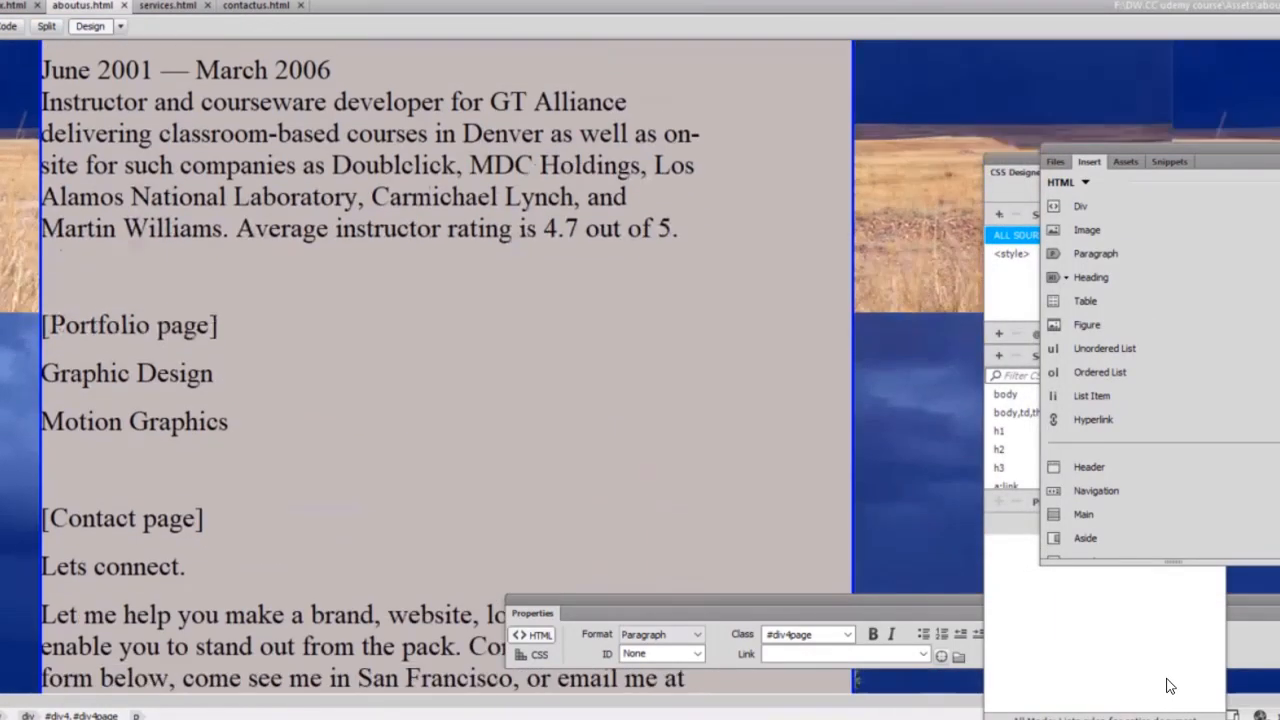
{"action": "scroll", "coordinate": [1170, 686], "scroll_direction": "up", "scroll_amount": 15}
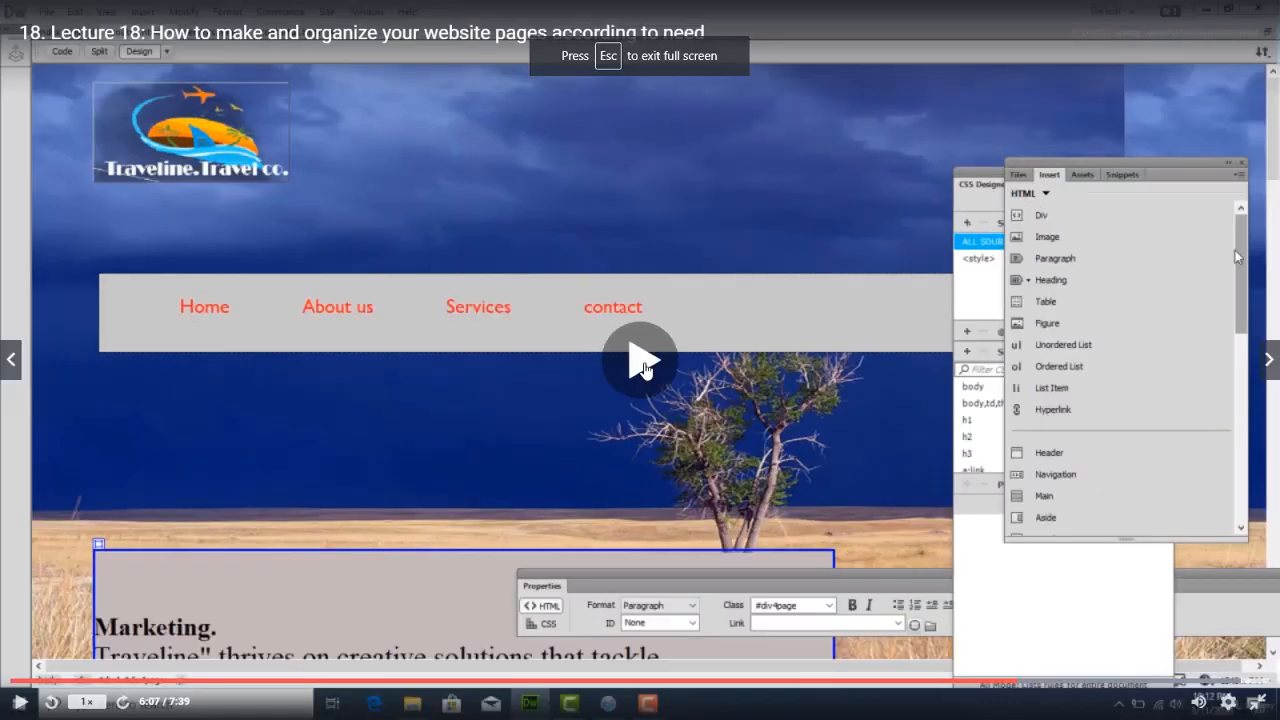
Resume the lecture video, then start a Save As for aboutus.html.
{"action": "left_click", "coordinate": [521, 520]}
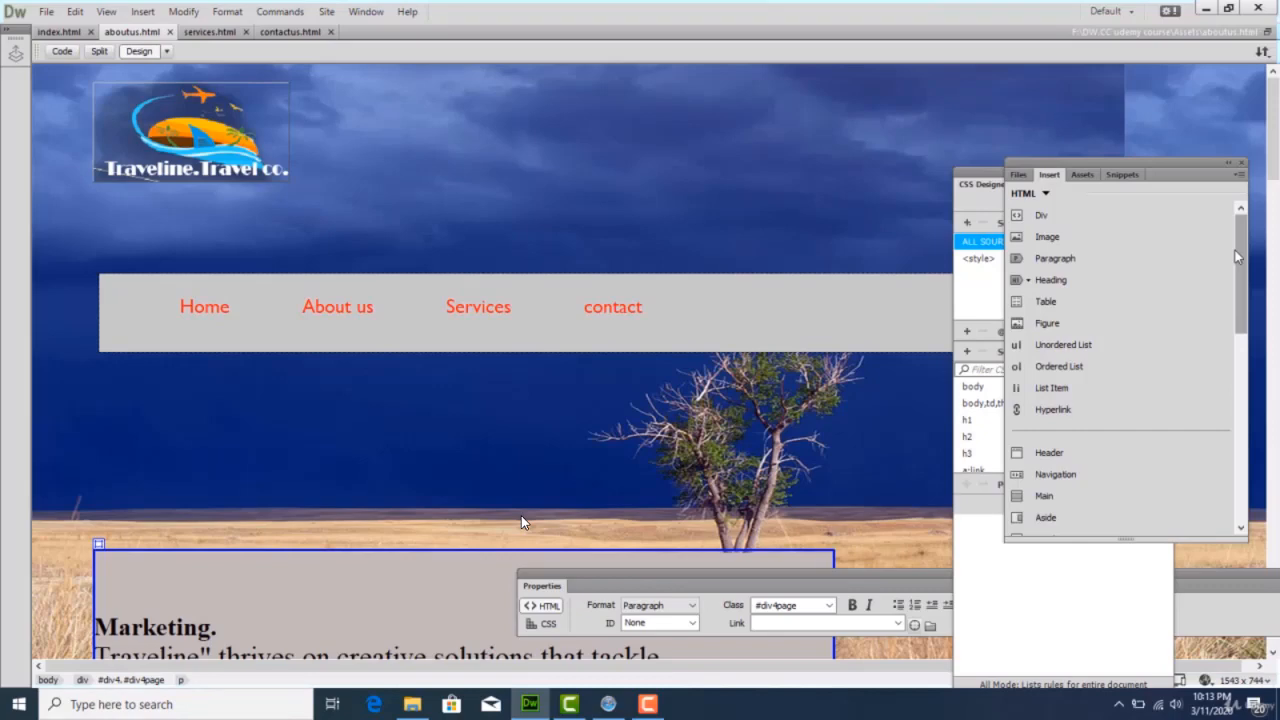
{"action": "left_click", "coordinate": [44, 12]}
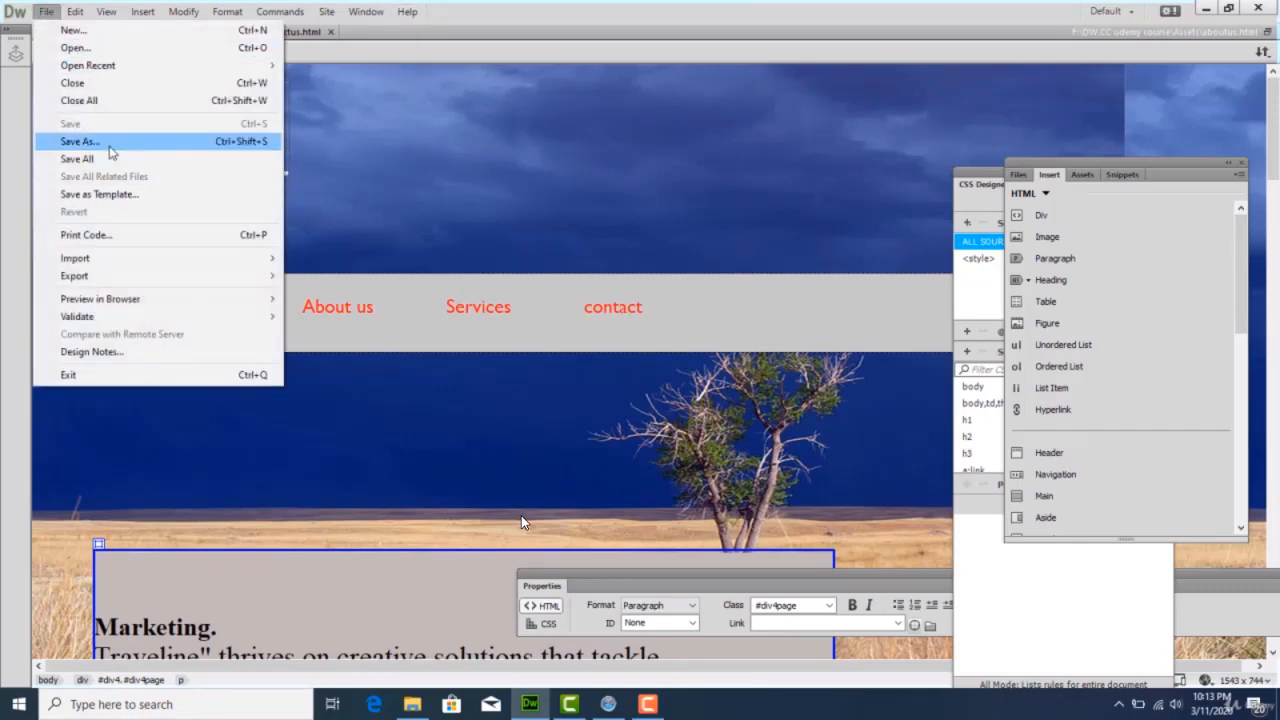
{"action": "left_click", "coordinate": [80, 141]}
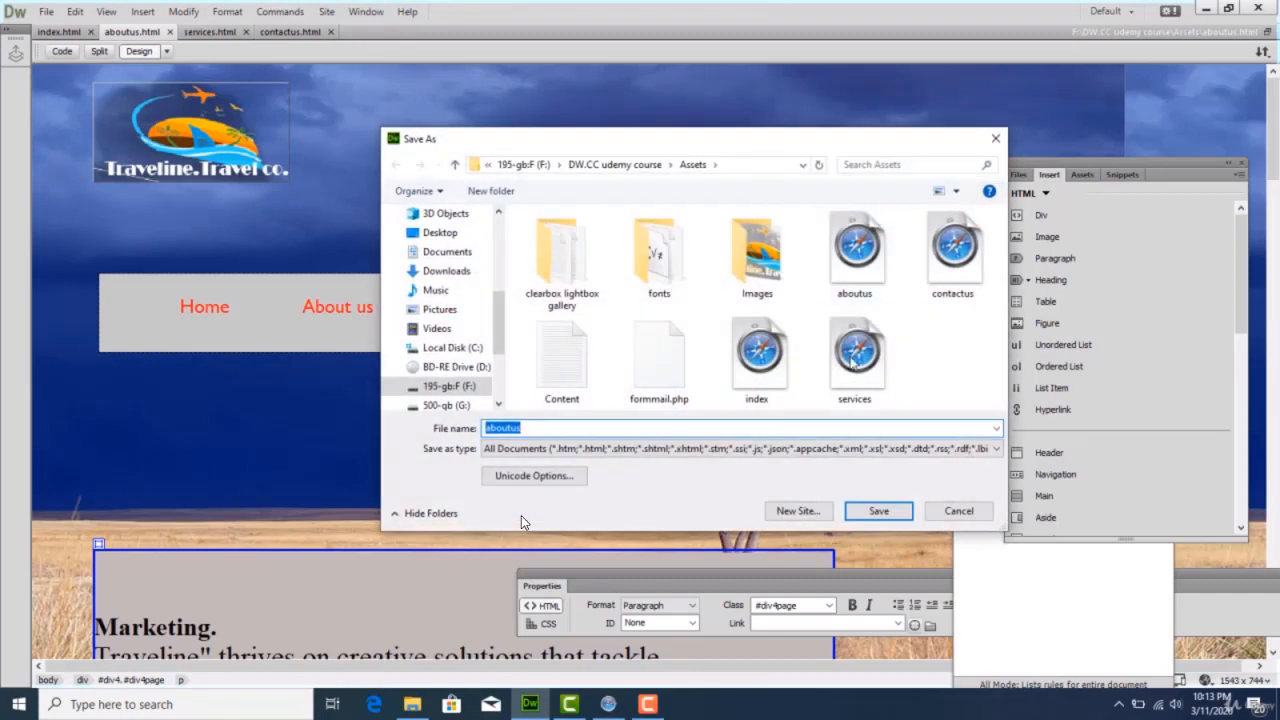